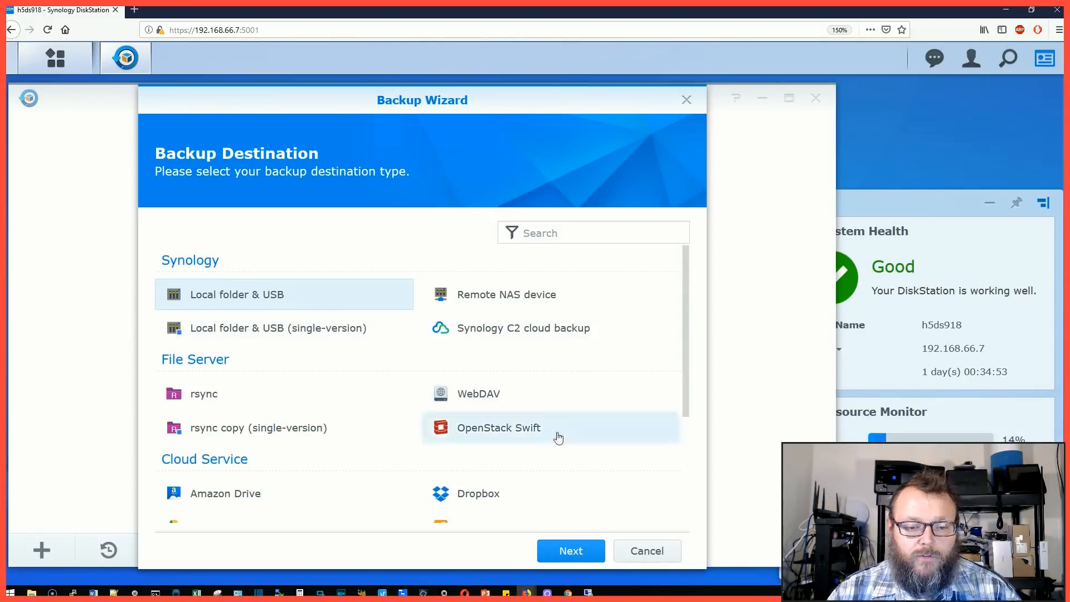
Choose Local folder & USB as destination and store the backup in the upload shared folder.
{"action": "left_click", "coordinate": [571, 550]}
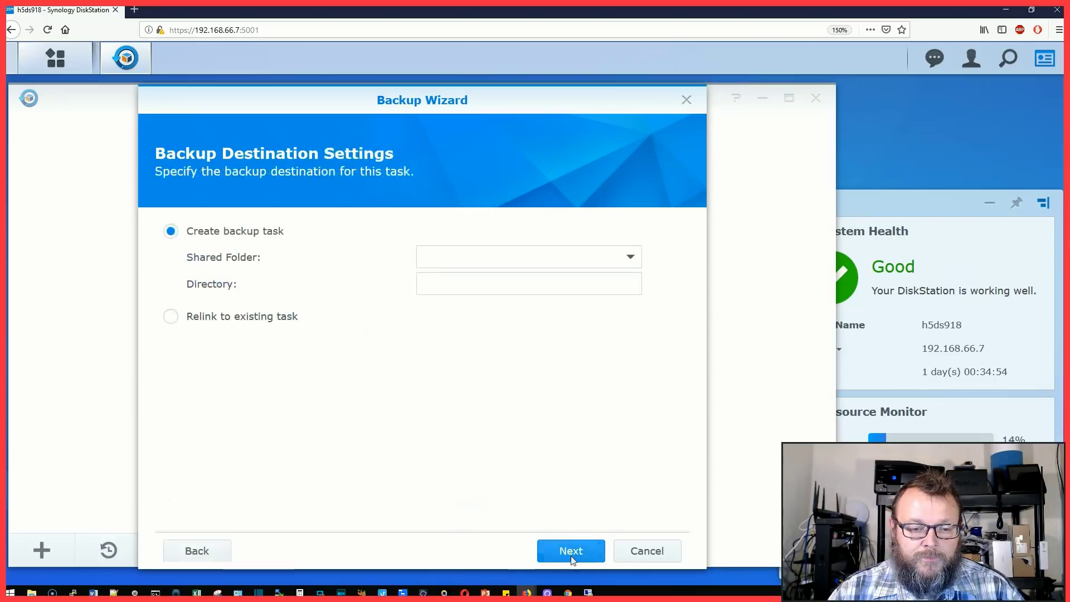
{"action": "left_click", "coordinate": [541, 265]}
{"action": "left_click", "coordinate": [473, 307]}
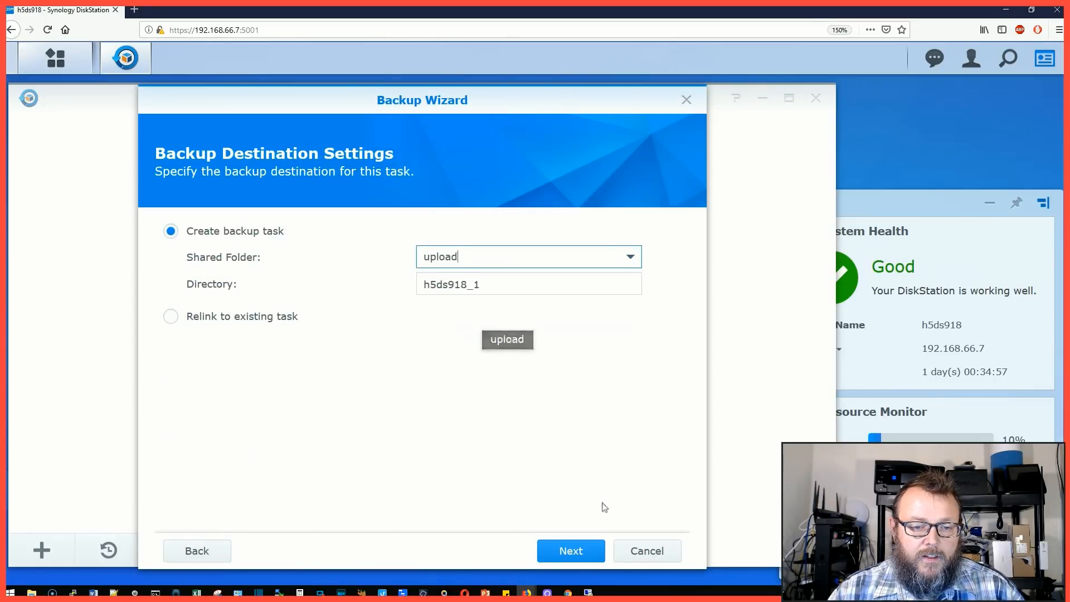
{"action": "left_click", "coordinate": [571, 550]}
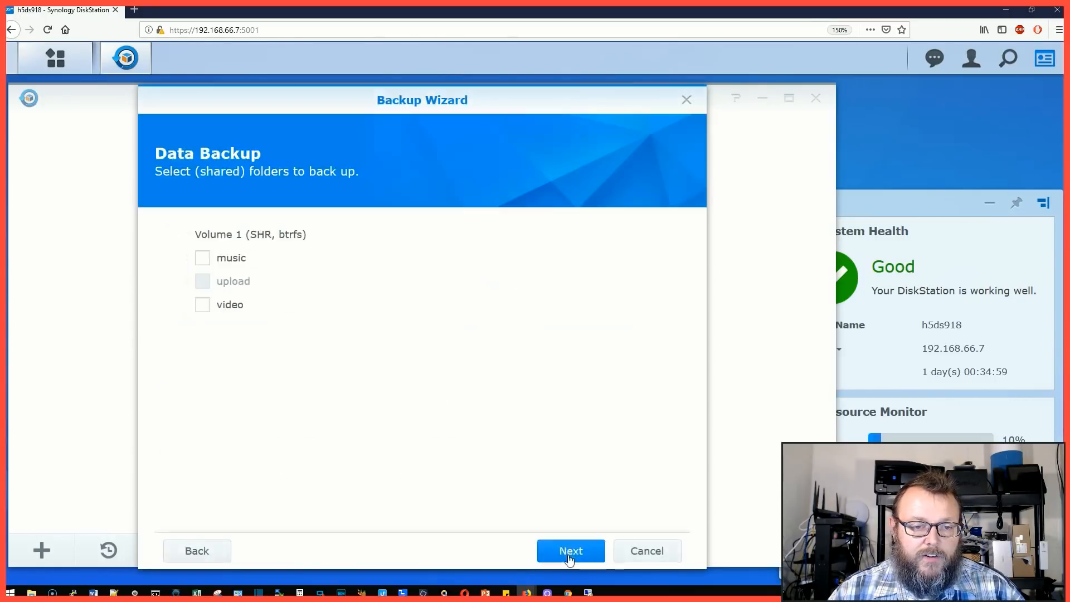
Skip folder backup, include the Active Directory Server application, and name the task AD Backup Test.
{"action": "left_click", "coordinate": [571, 551]}
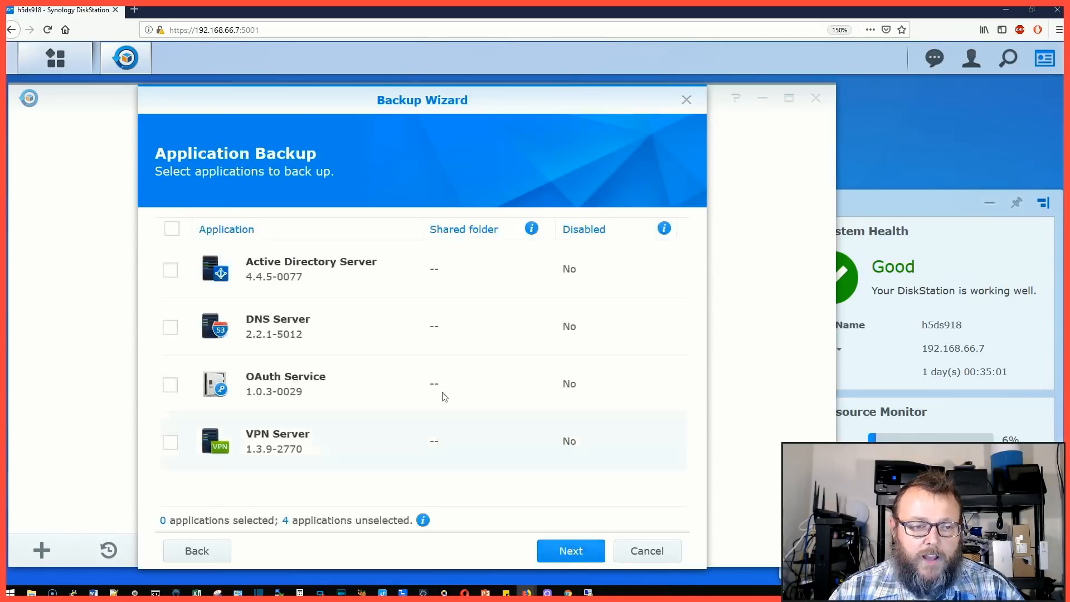
{"action": "left_click", "coordinate": [171, 269]}
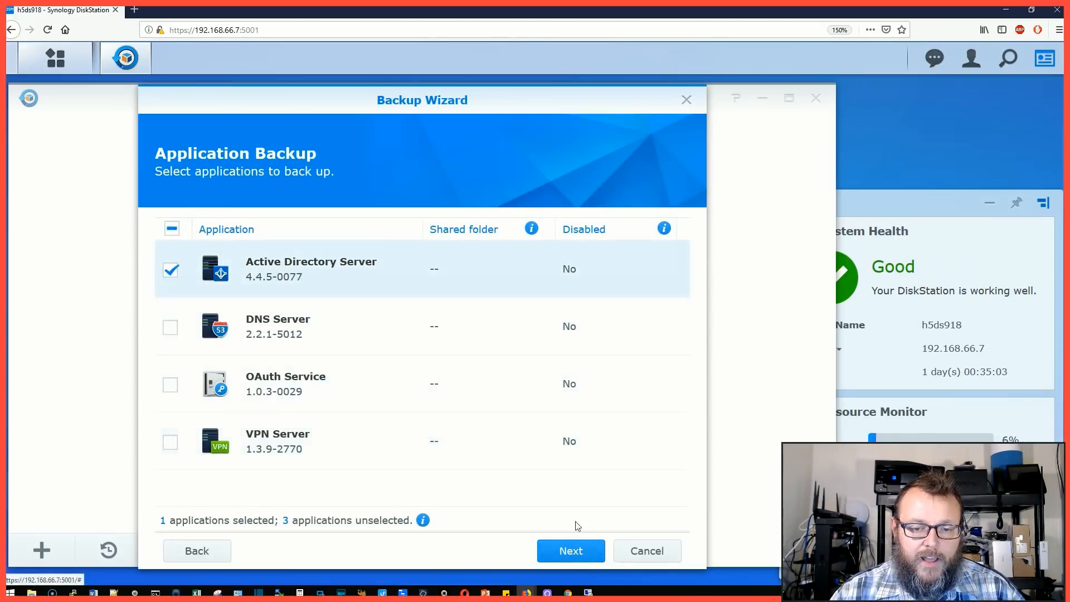
{"action": "left_click", "coordinate": [575, 553]}
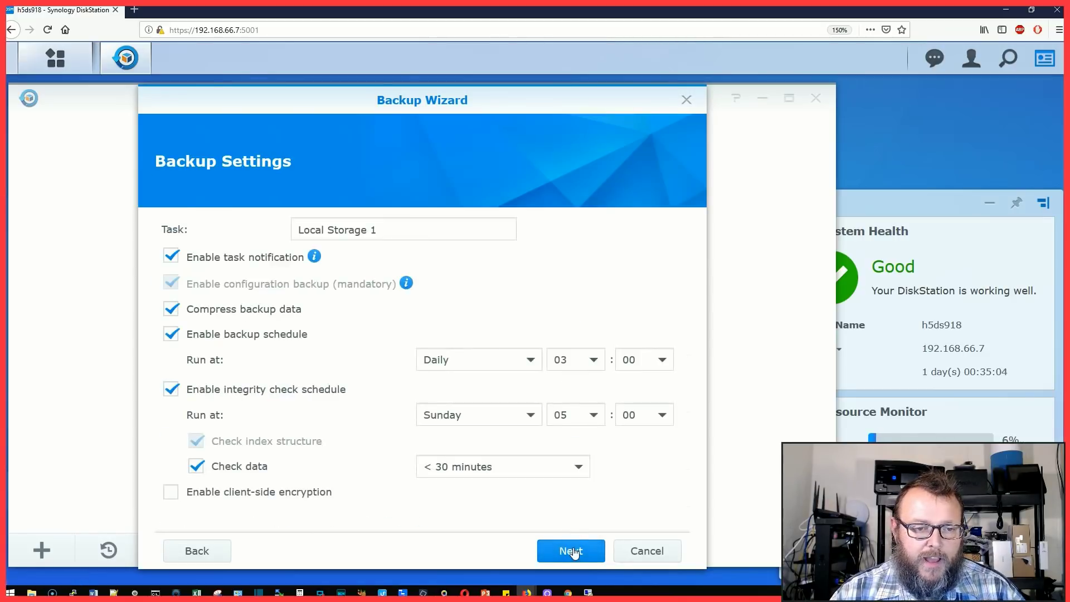
{"action": "left_click", "coordinate": [401, 231]}
{"action": "type", "text": "AD"}
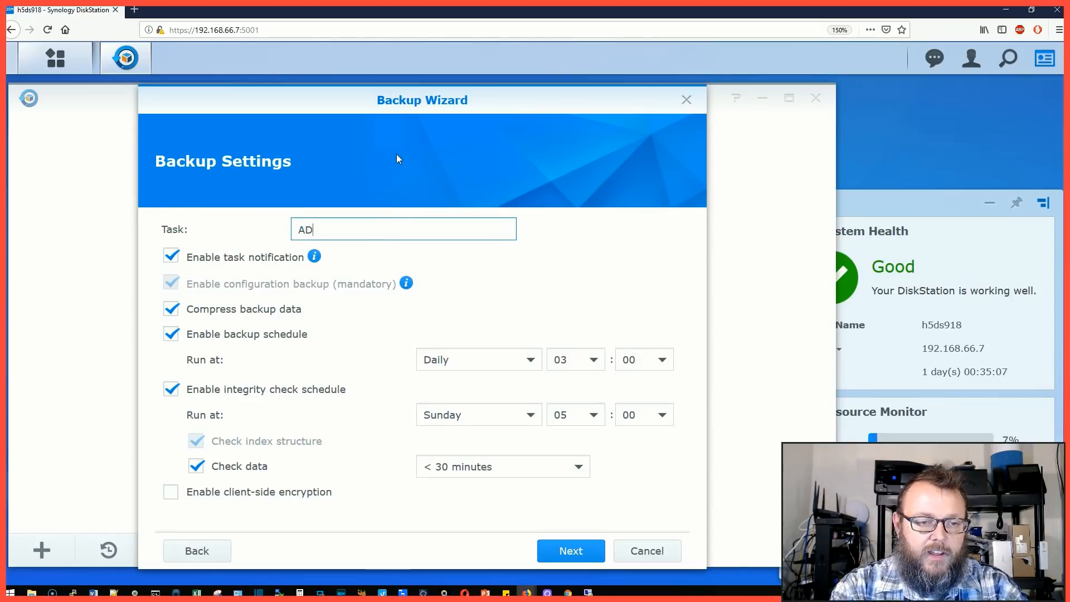
{"action": "type", "text": " Backup Test"}
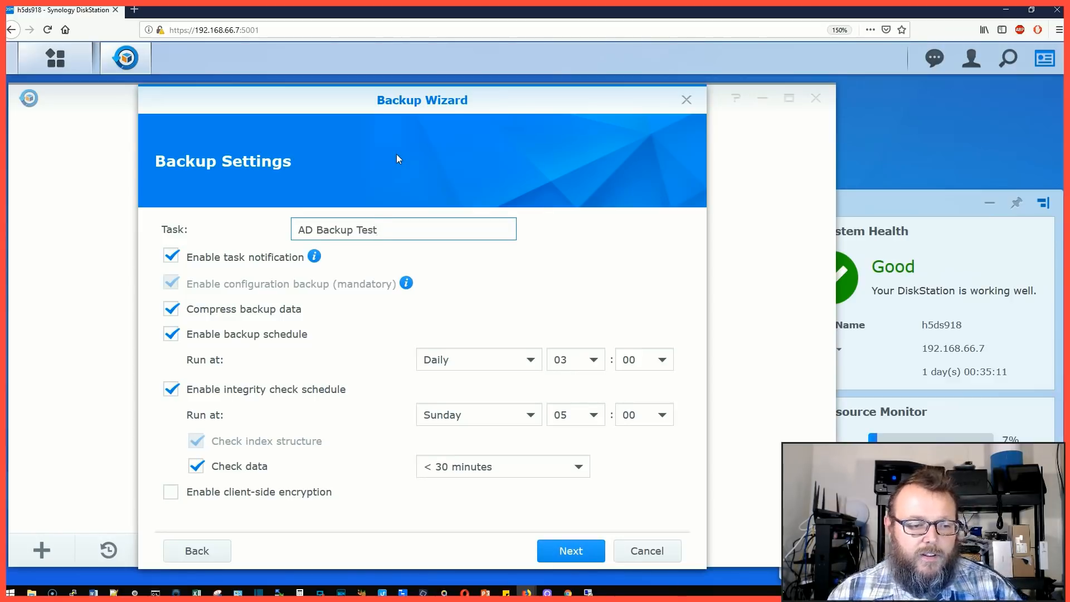
Accept the rotation settings, create the task, and start the first backup immediately.
{"action": "left_click", "coordinate": [560, 555]}
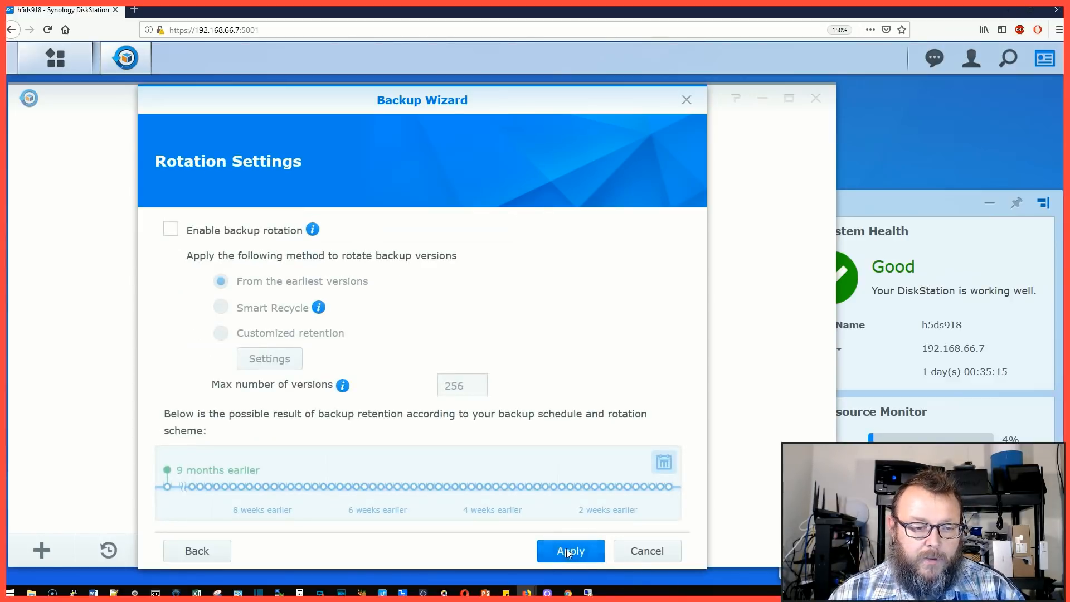
{"action": "left_click", "coordinate": [570, 551]}
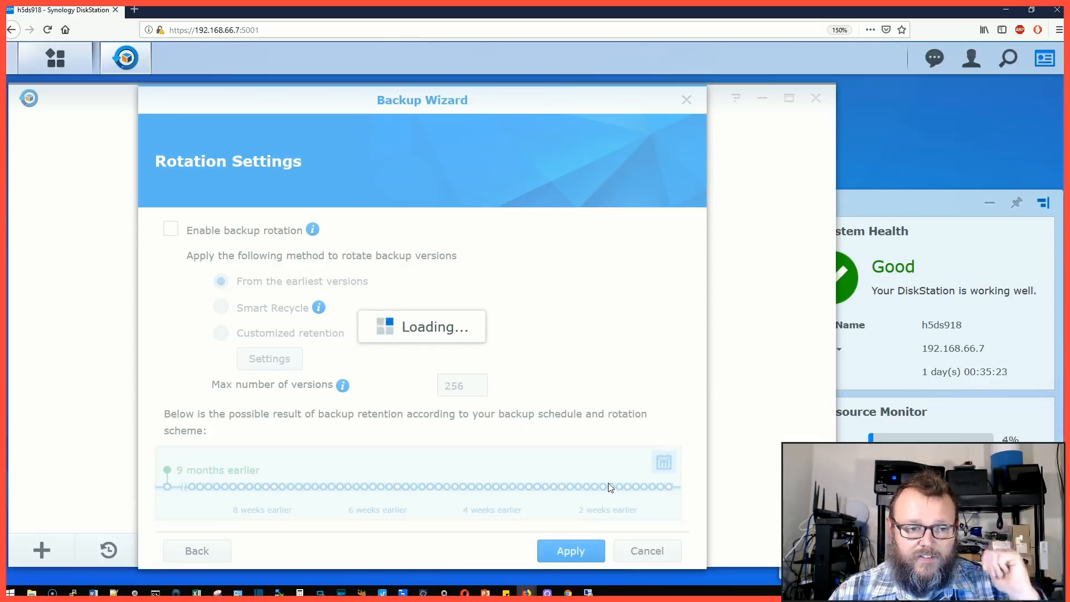
{"action": "left_click", "coordinate": [437, 355]}
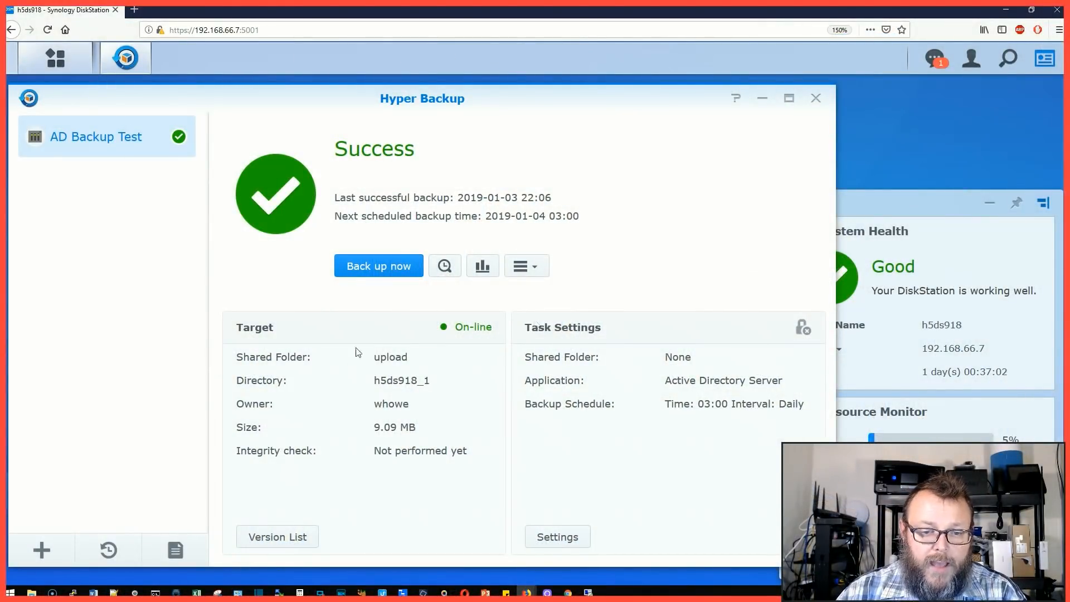
Browse the completed AD Backup Test backup in Backup Explorer.
{"action": "left_click", "coordinate": [444, 266]}
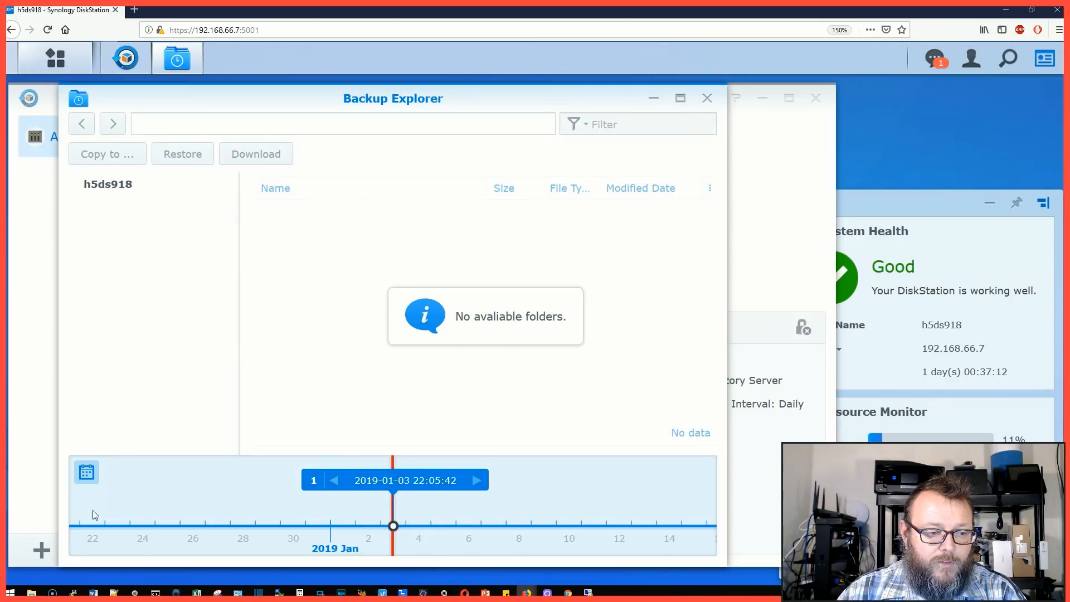
{"action": "left_click", "coordinate": [709, 99]}
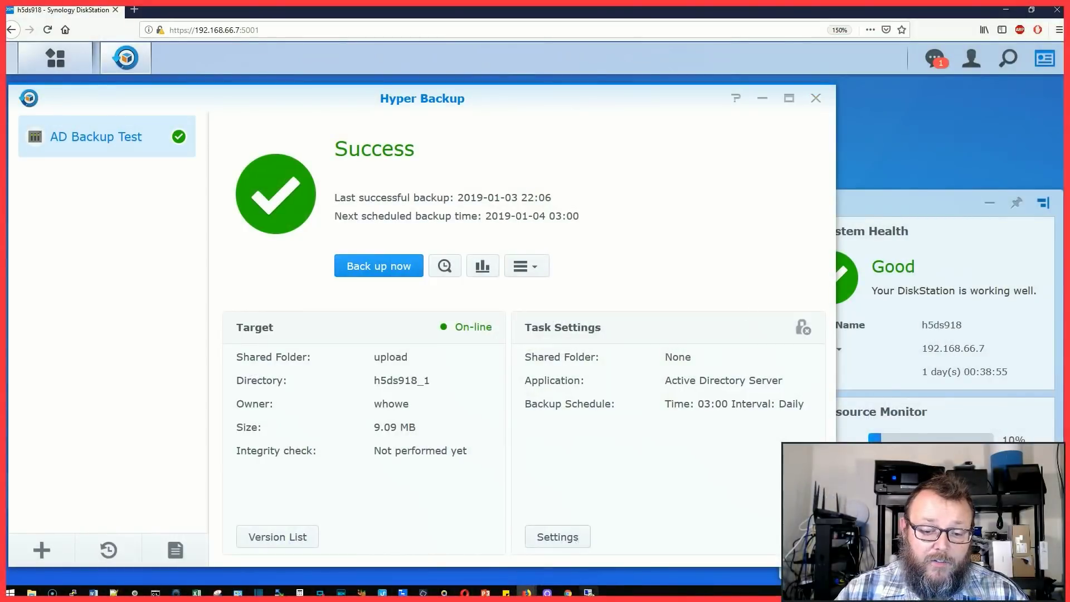
Switch to the server's remote session and launch Group Policy Management from Administrative Tools.
{"action": "left_click", "coordinate": [588, 592]}
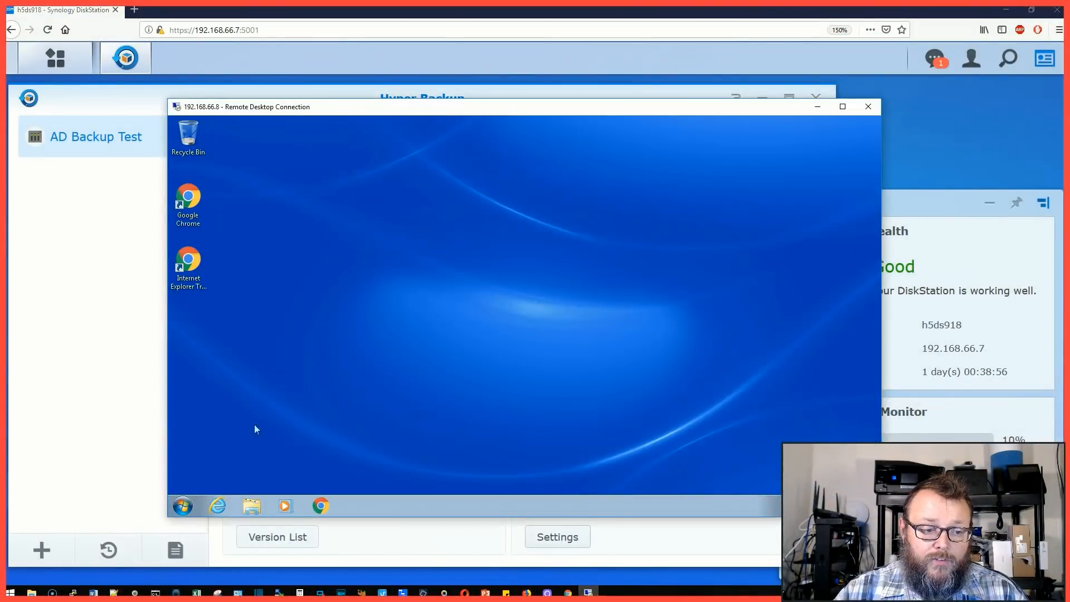
{"action": "left_click", "coordinate": [183, 506]}
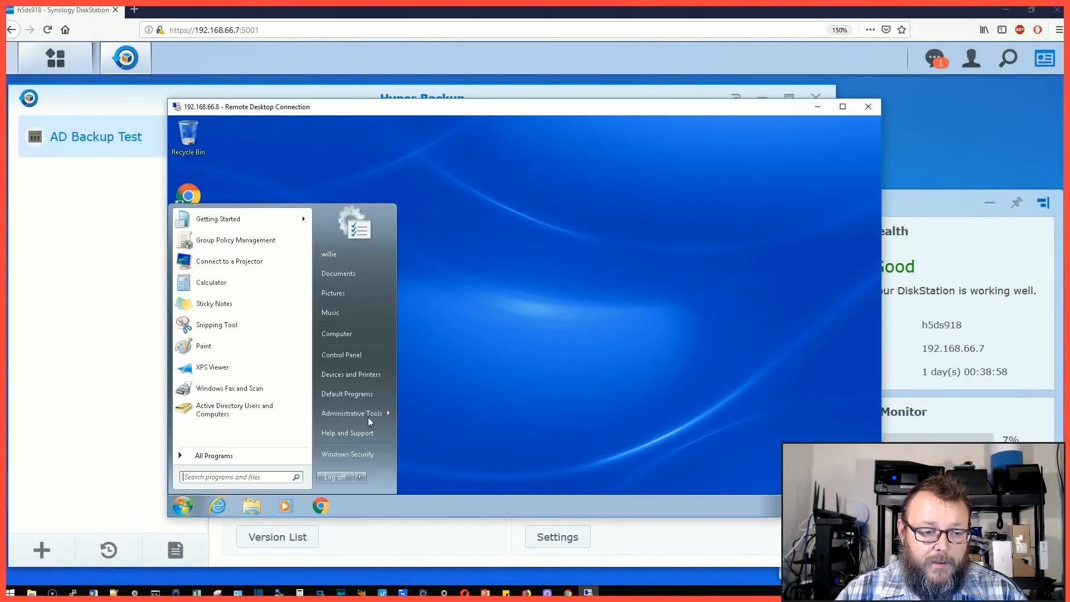
{"action": "mouse_move", "coordinate": [352, 413]}
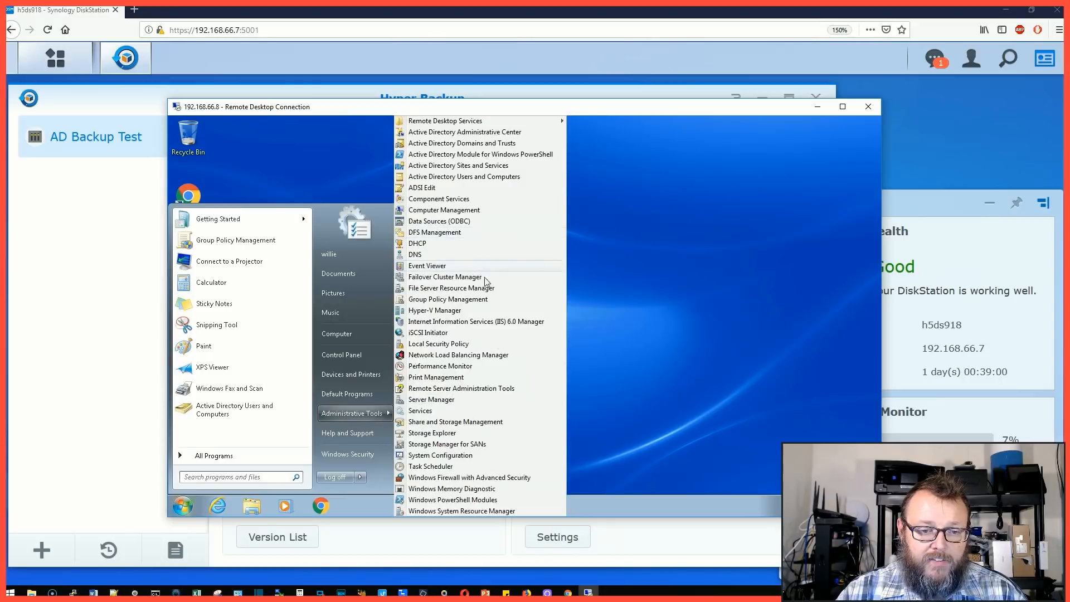
{"action": "left_click", "coordinate": [448, 299]}
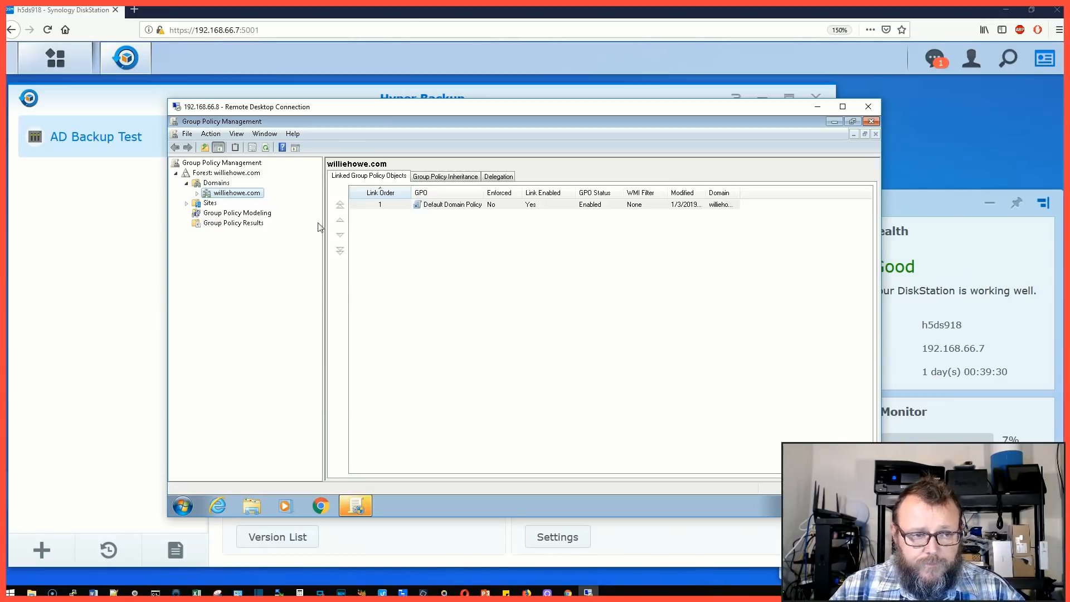
Open the Default Domain Policy of williehowe.com for editing.
{"action": "left_click", "coordinate": [198, 193]}
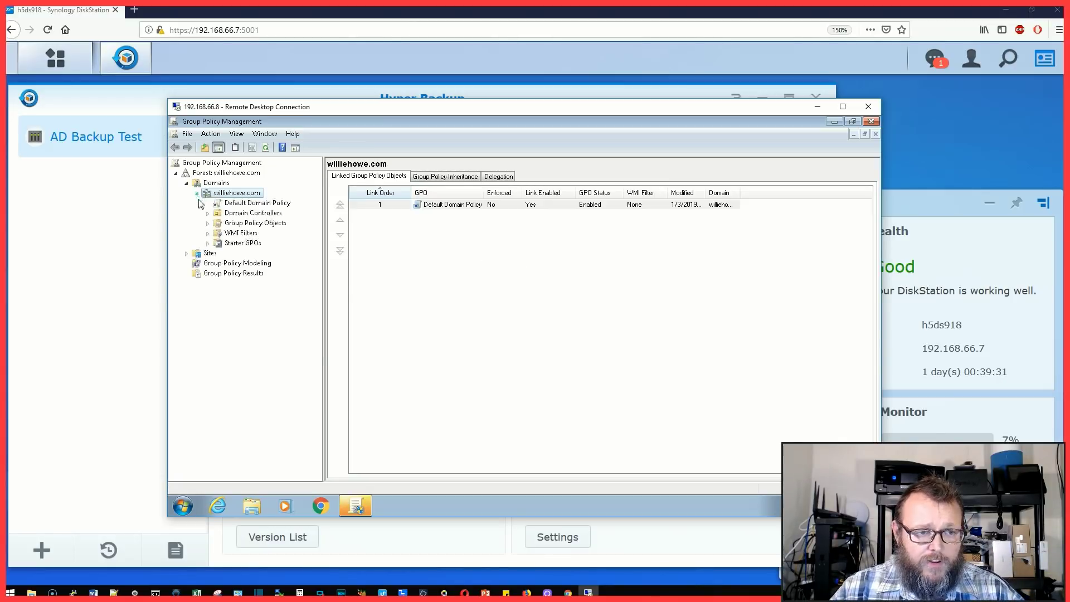
{"action": "left_click", "coordinate": [256, 203]}
{"action": "right_click", "coordinate": [260, 206]}
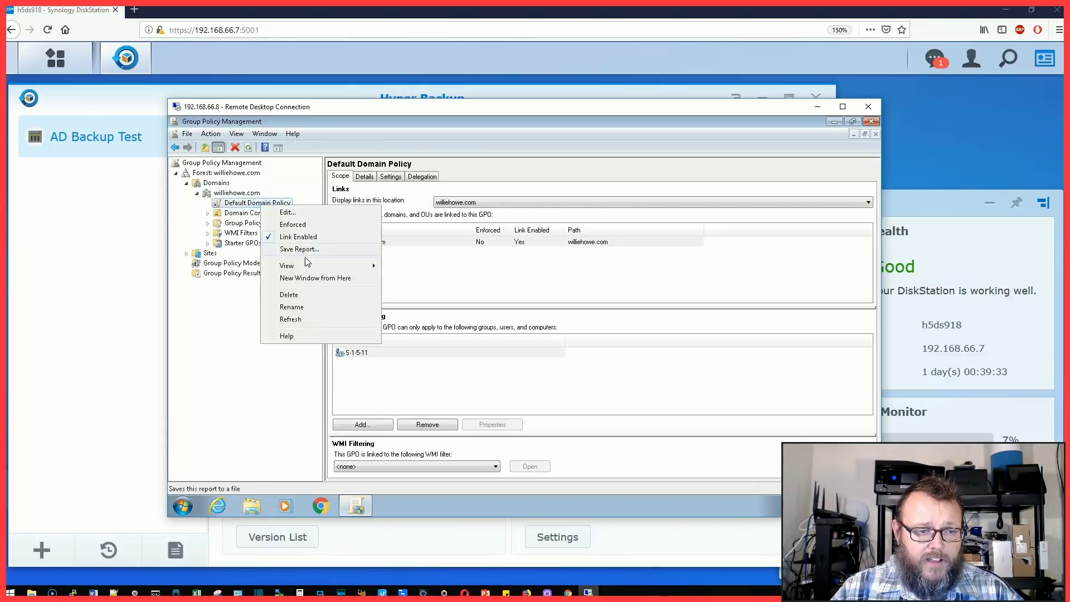
{"action": "left_click", "coordinate": [309, 218]}
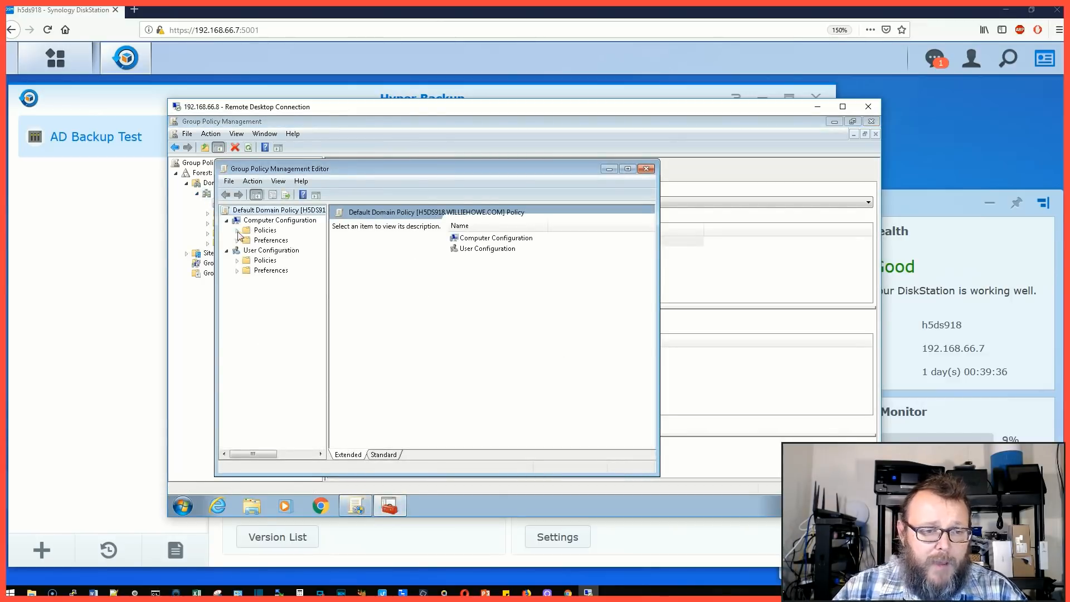
Navigate to Windows Update under Computer Configuration > Administrative Templates > Windows Components in a maximized editor.
{"action": "left_click", "coordinate": [237, 230]}
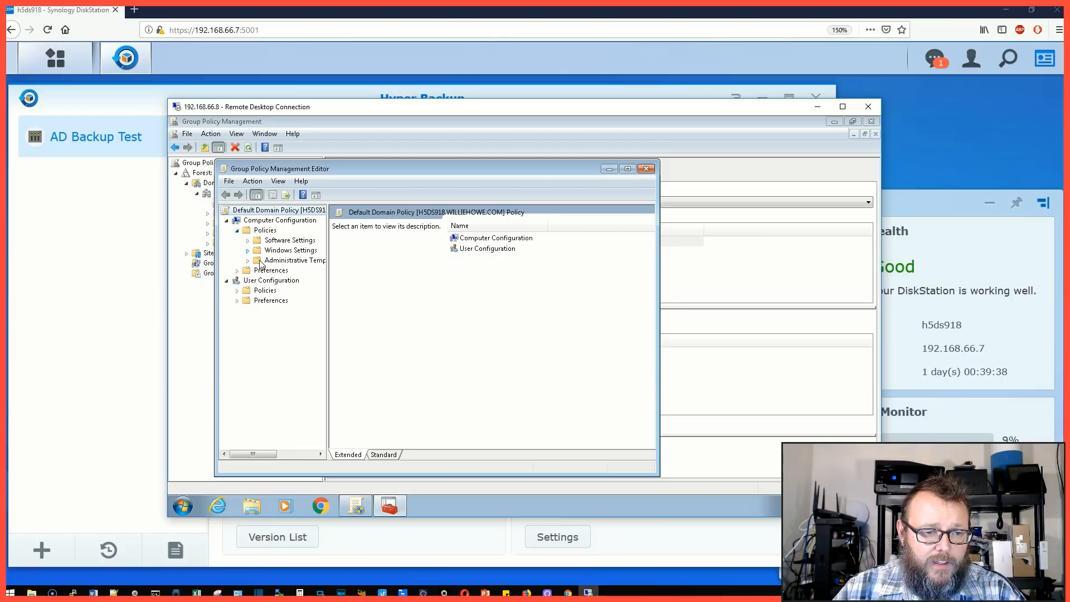
{"action": "left_click", "coordinate": [258, 261]}
{"action": "left_click", "coordinate": [625, 170]}
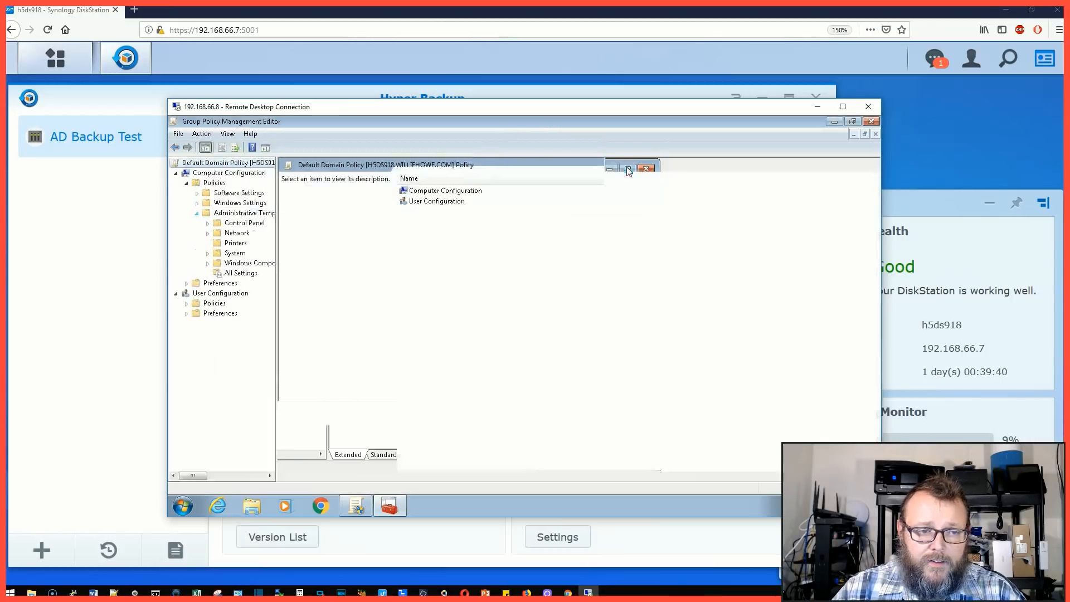
{"action": "left_click", "coordinate": [208, 262]}
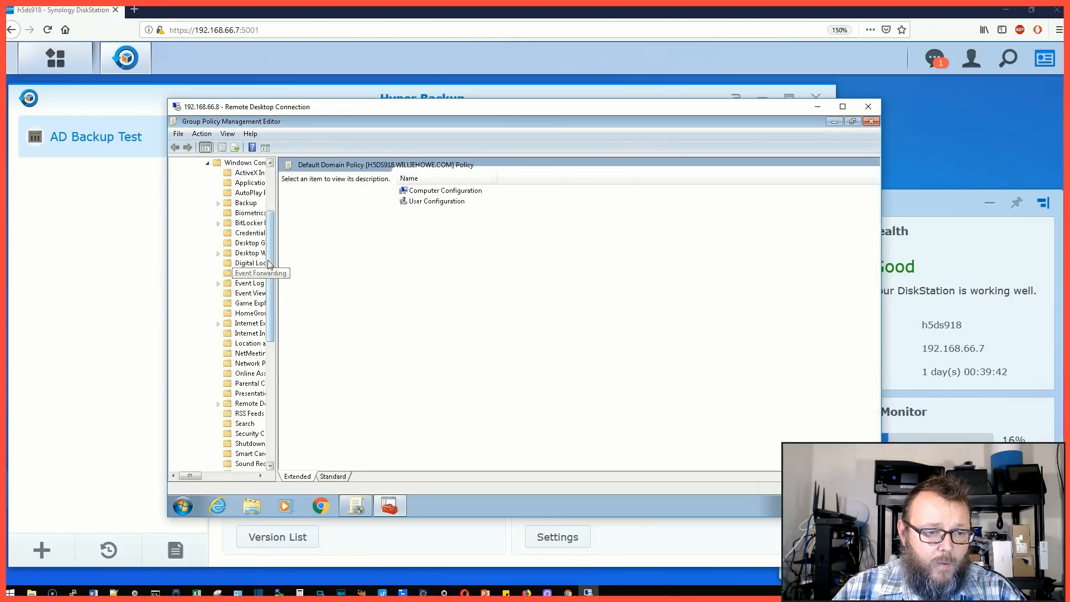
{"action": "scroll", "coordinate": [243, 292], "scroll_direction": "down", "scroll_amount": 10}
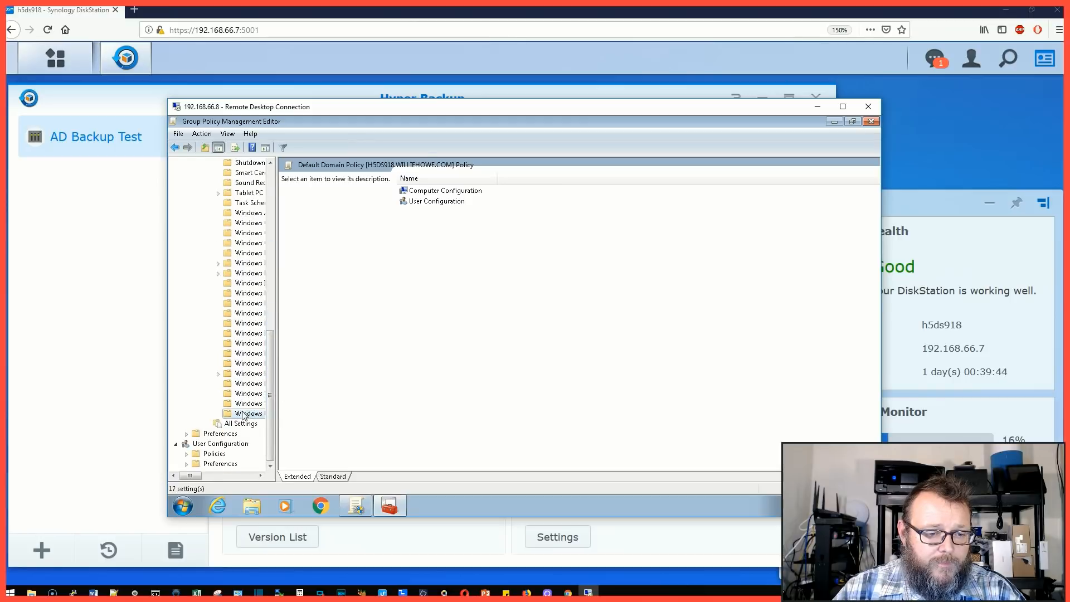
{"action": "left_click", "coordinate": [248, 413]}
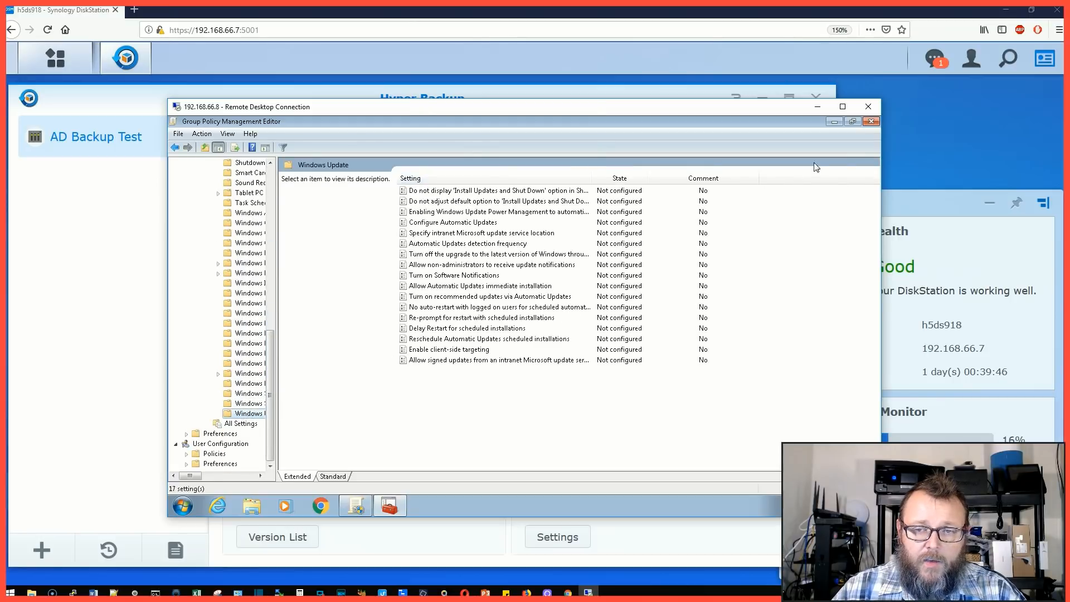
{"action": "scroll", "coordinate": [251, 318], "scroll_direction": "up", "scroll_amount": 10}
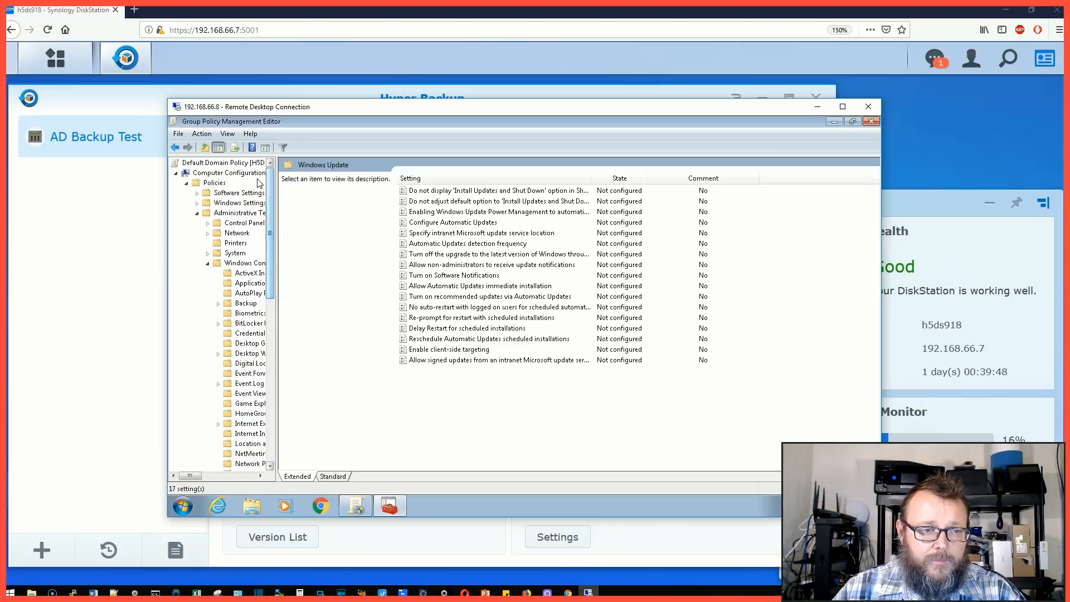
Collapse the policy tree and close the editor and the Group Policy Management console.
{"action": "left_click", "coordinate": [199, 214]}
{"action": "left_click", "coordinate": [186, 183]}
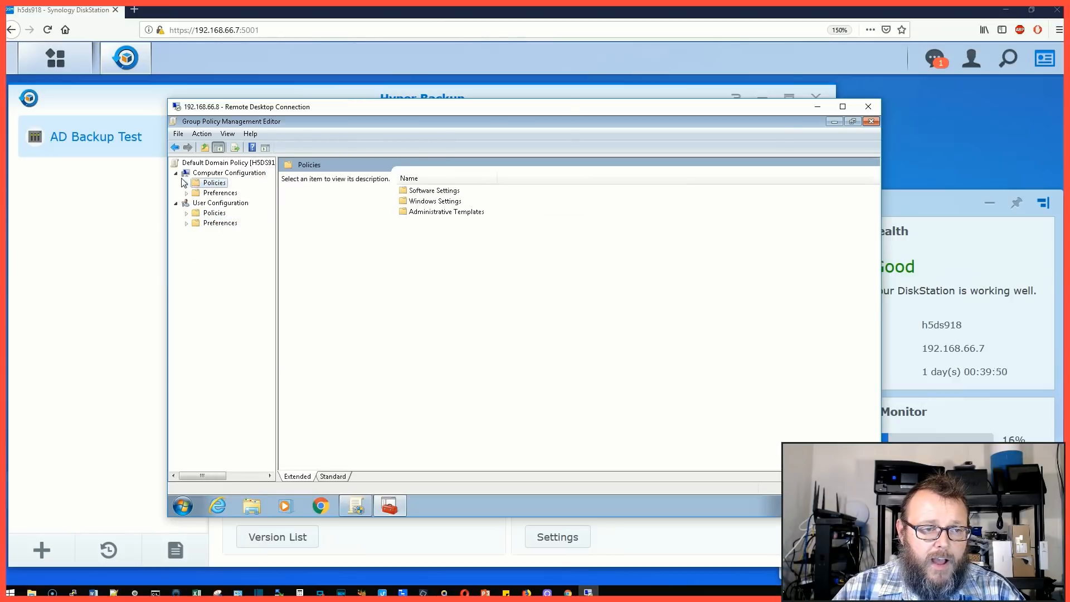
{"action": "left_click", "coordinate": [875, 123]}
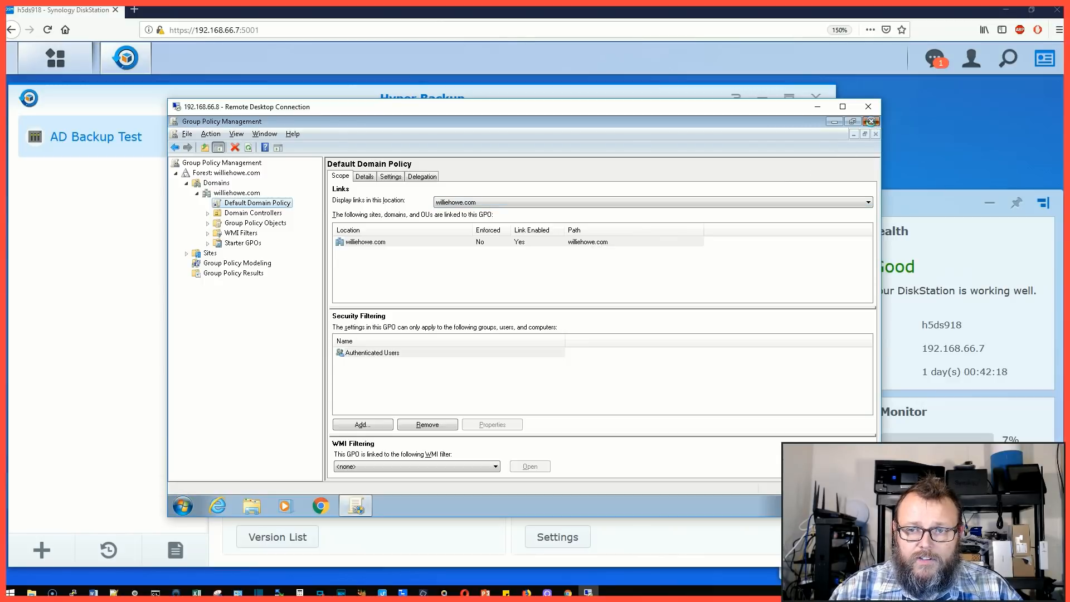
{"action": "left_click", "coordinate": [871, 121]}
Launch Active Directory Users and Computers and confirm the domain functional level is Windows Server 2008 R2.
{"action": "left_click", "coordinate": [184, 508]}
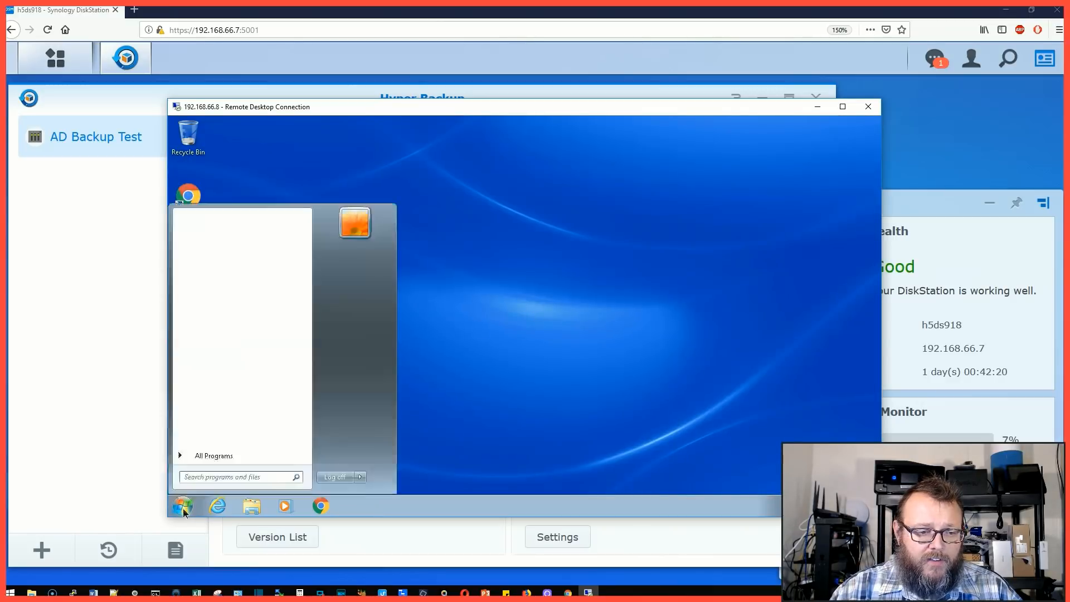
{"action": "mouse_move", "coordinate": [352, 413]}
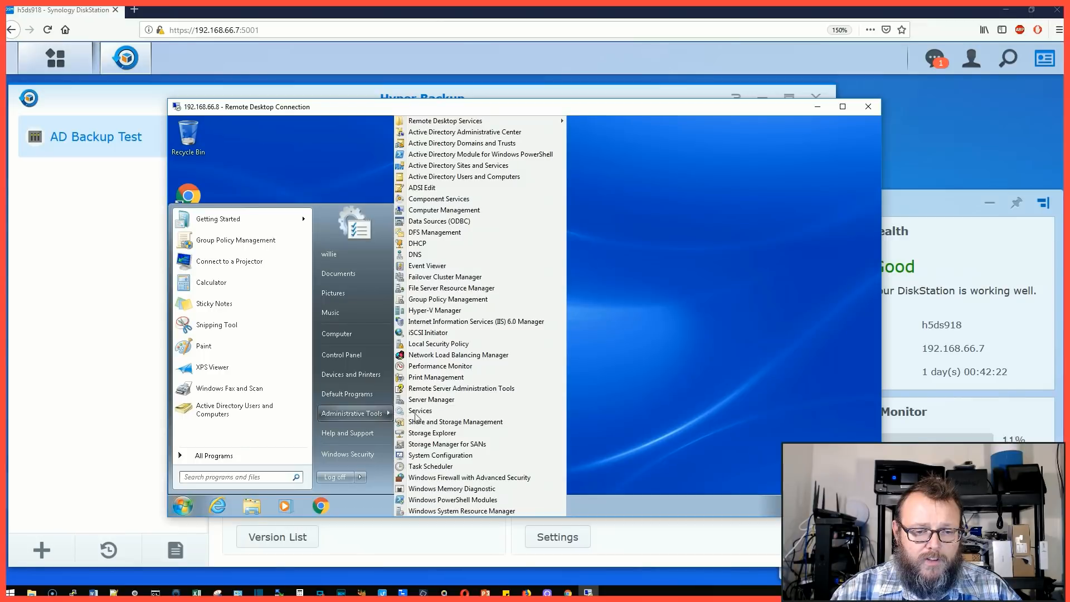
{"action": "left_click", "coordinate": [469, 176]}
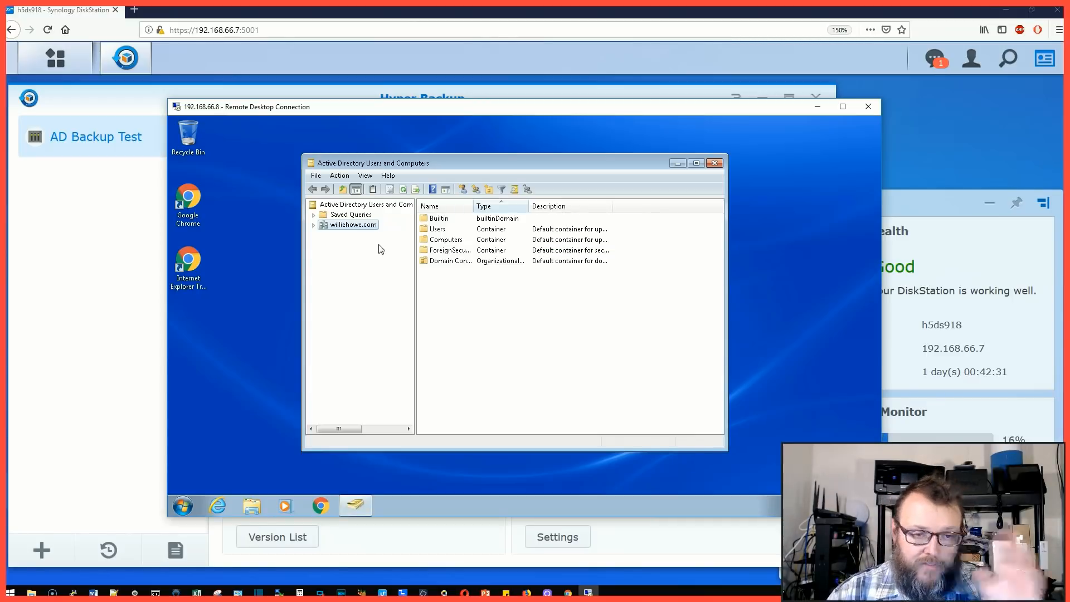
{"action": "right_click", "coordinate": [359, 225]}
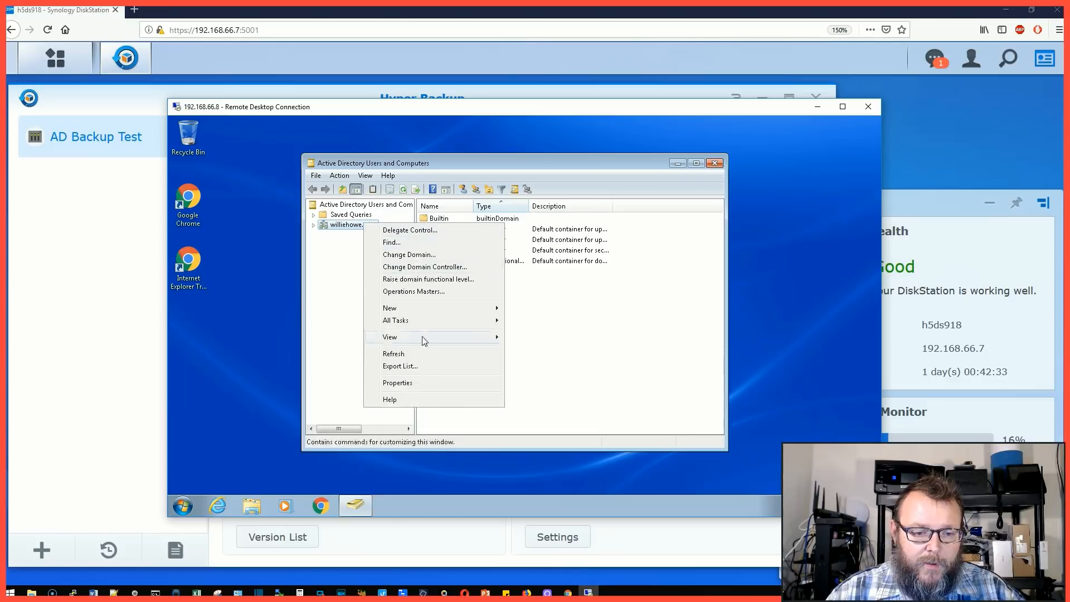
{"action": "left_click", "coordinate": [447, 291]}
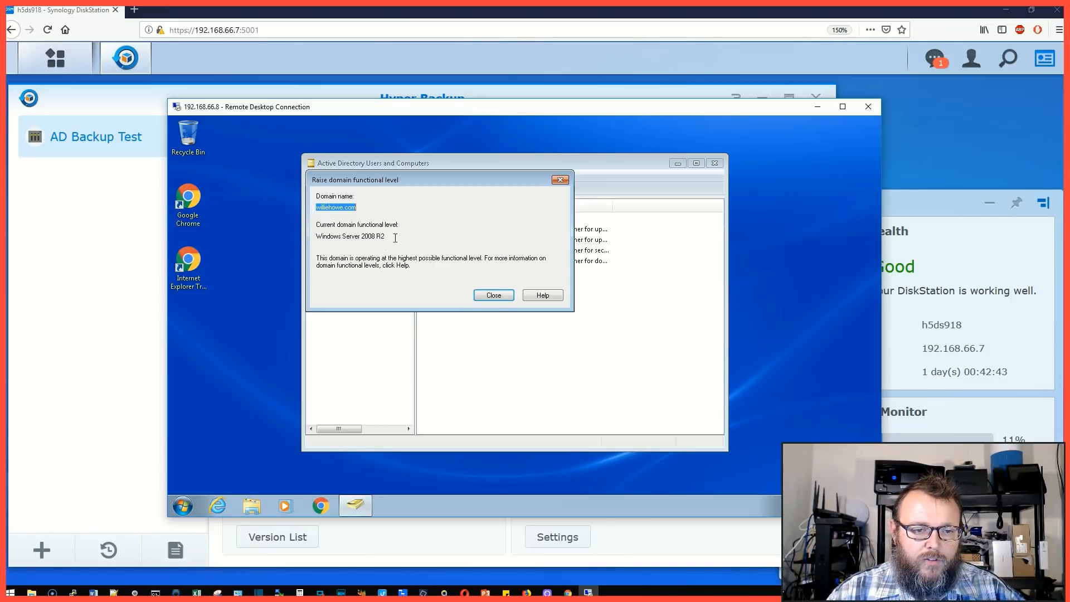
{"action": "left_click", "coordinate": [494, 295]}
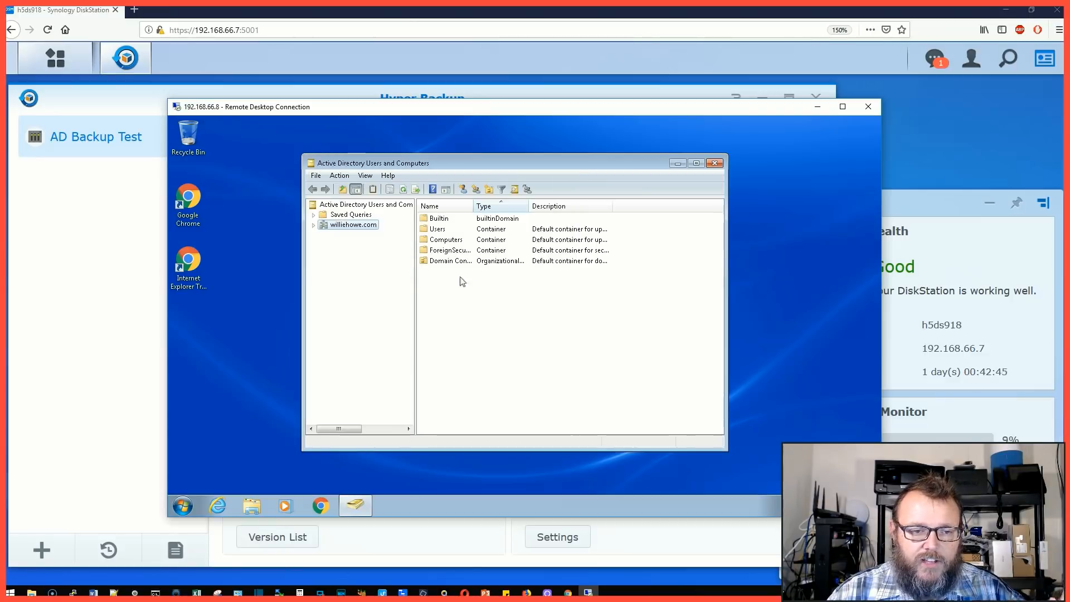
Expand the williehowe.com domain's containers and bring up its actions.
{"action": "left_click", "coordinate": [315, 225]}
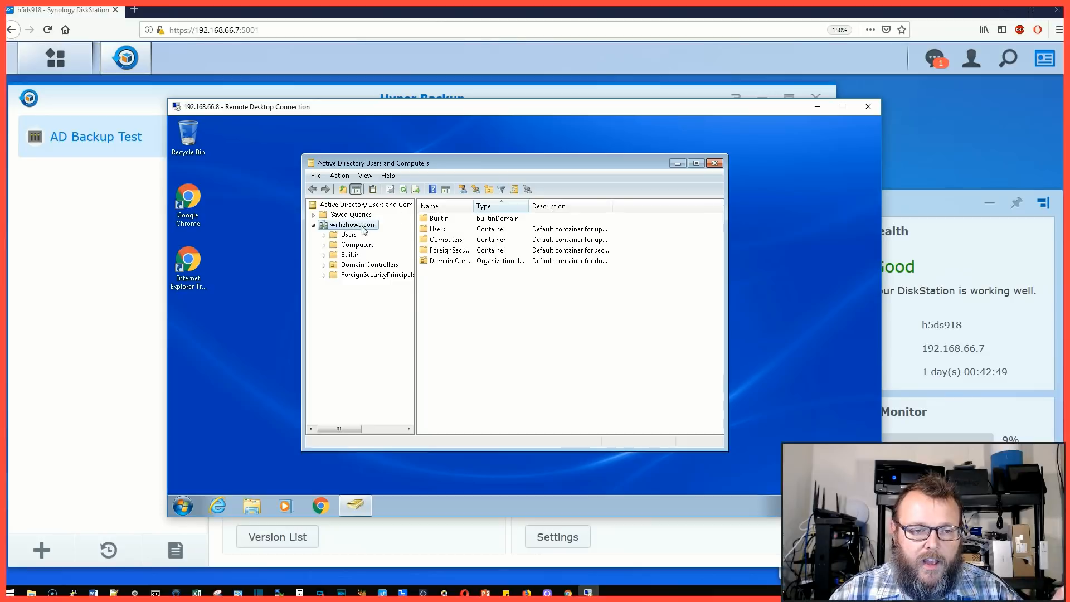
{"action": "right_click", "coordinate": [362, 227]}
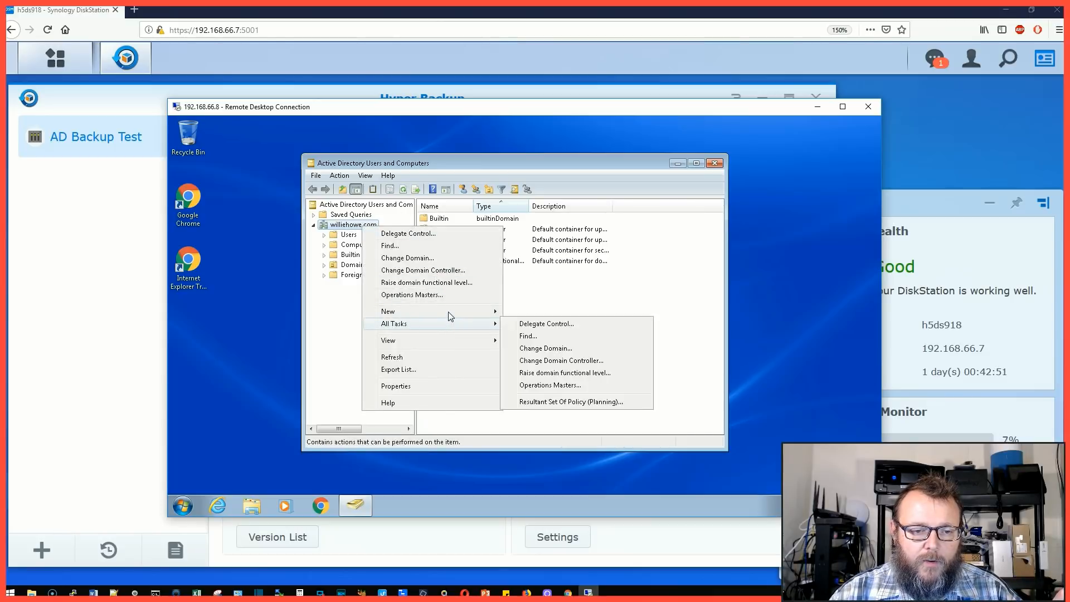
{"action": "mouse_move", "coordinate": [388, 311]}
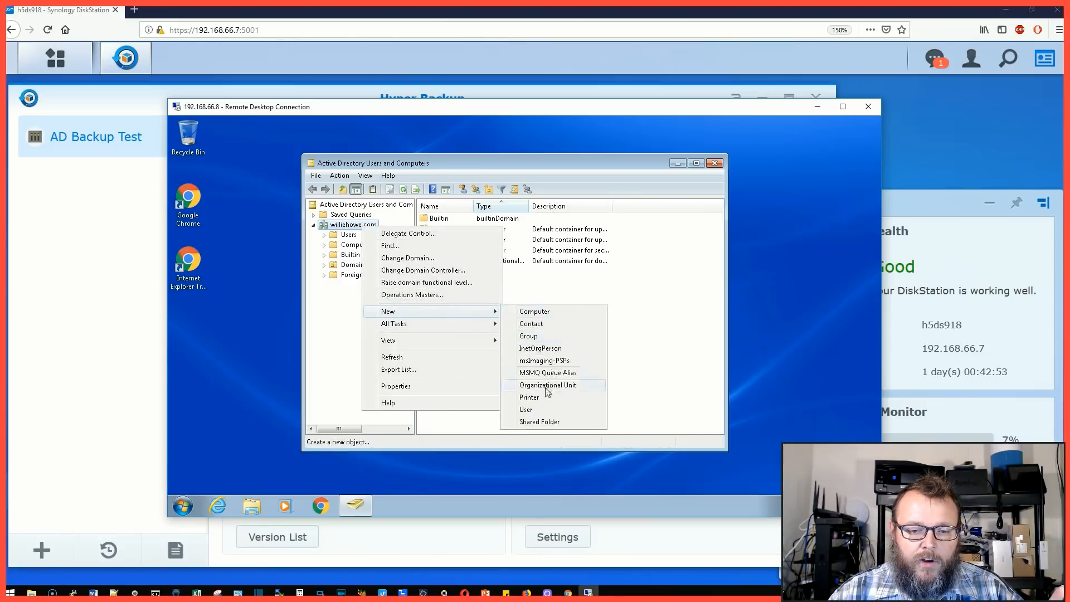
Create a new organizational unit named GP-PCs under the domain.
{"action": "left_click", "coordinate": [548, 385]}
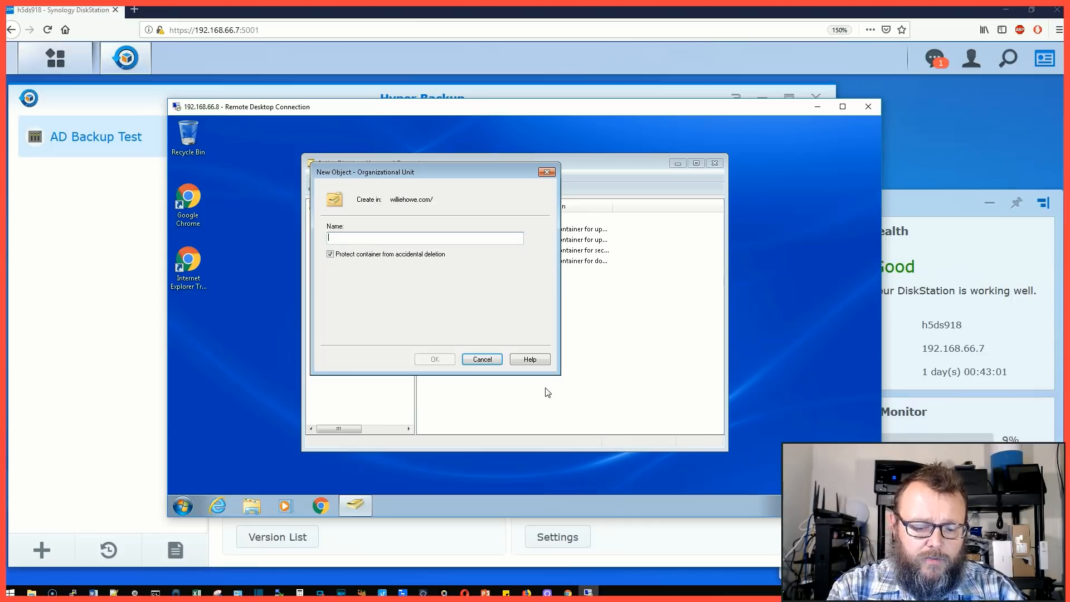
{"action": "type", "text": "GP-PCs"}
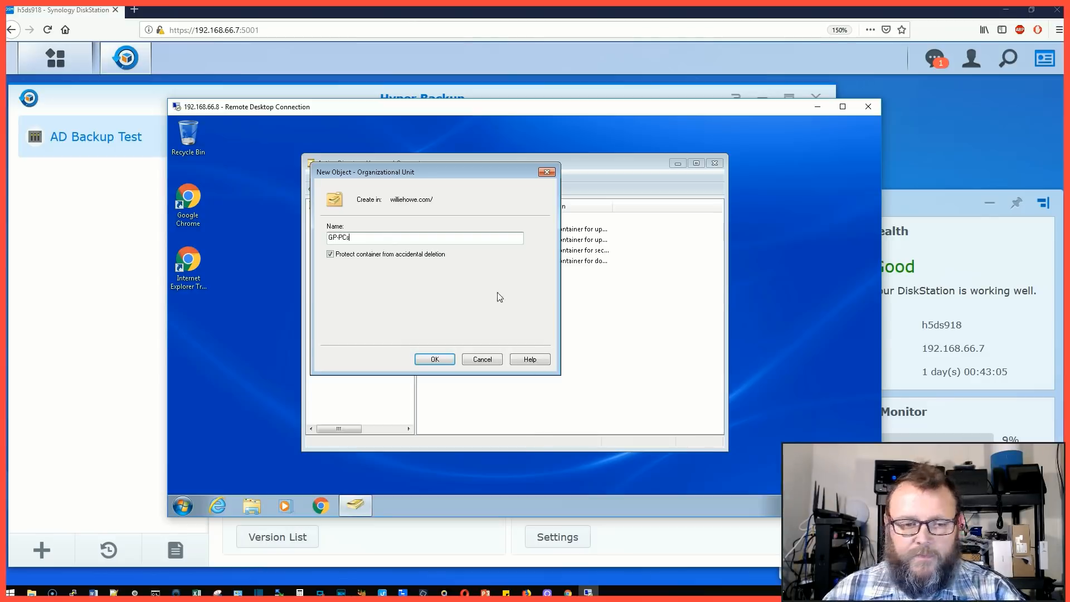
{"action": "left_click", "coordinate": [434, 359]}
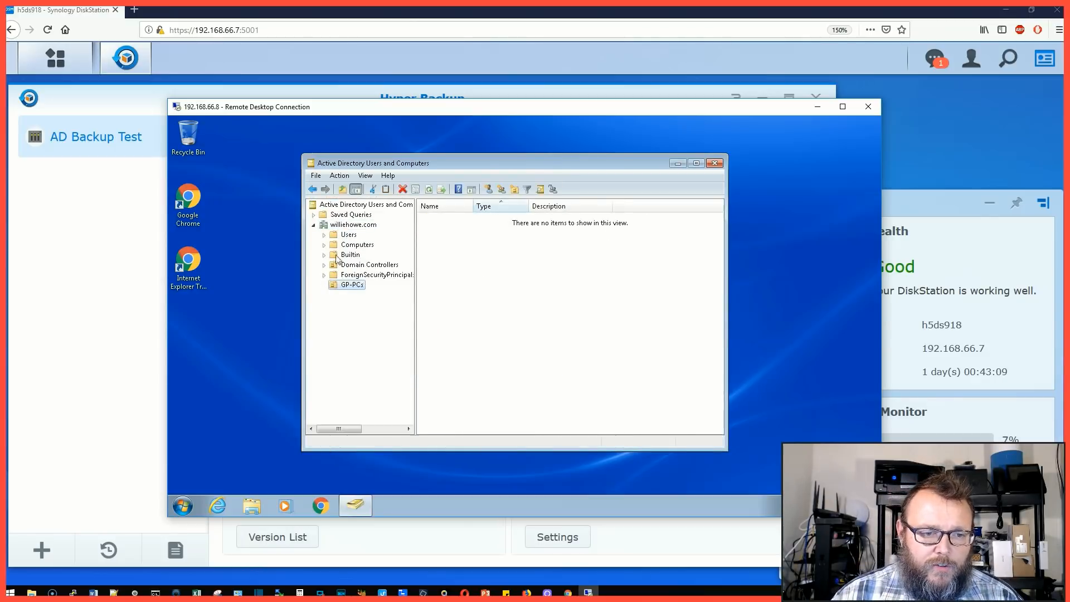
Create a second organizational unit named GP-Users under the domain.
{"action": "right_click", "coordinate": [350, 226]}
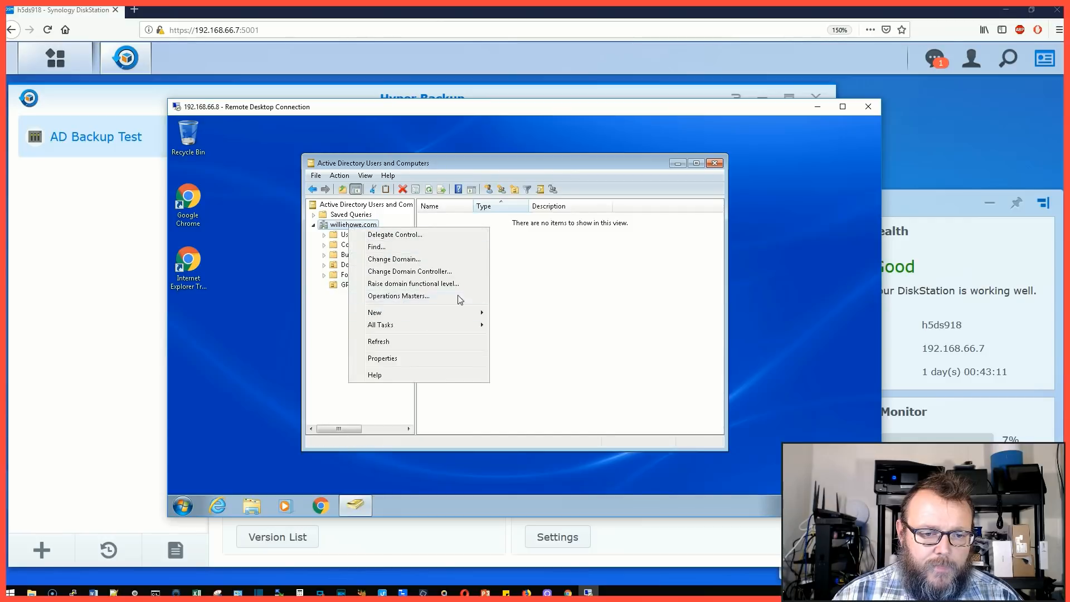
{"action": "mouse_move", "coordinate": [374, 311]}
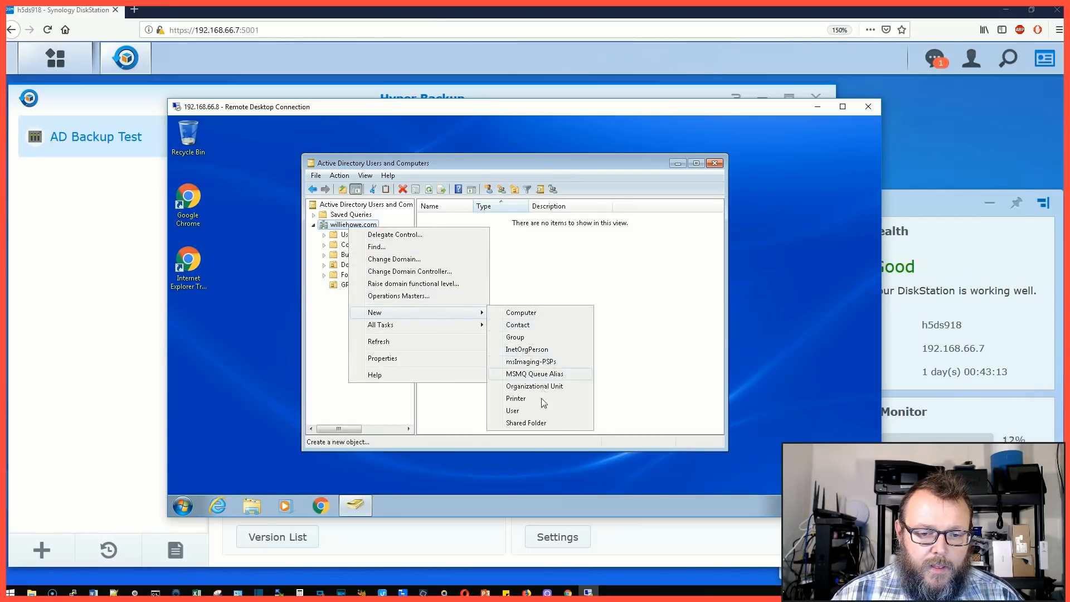
{"action": "left_click", "coordinate": [545, 387]}
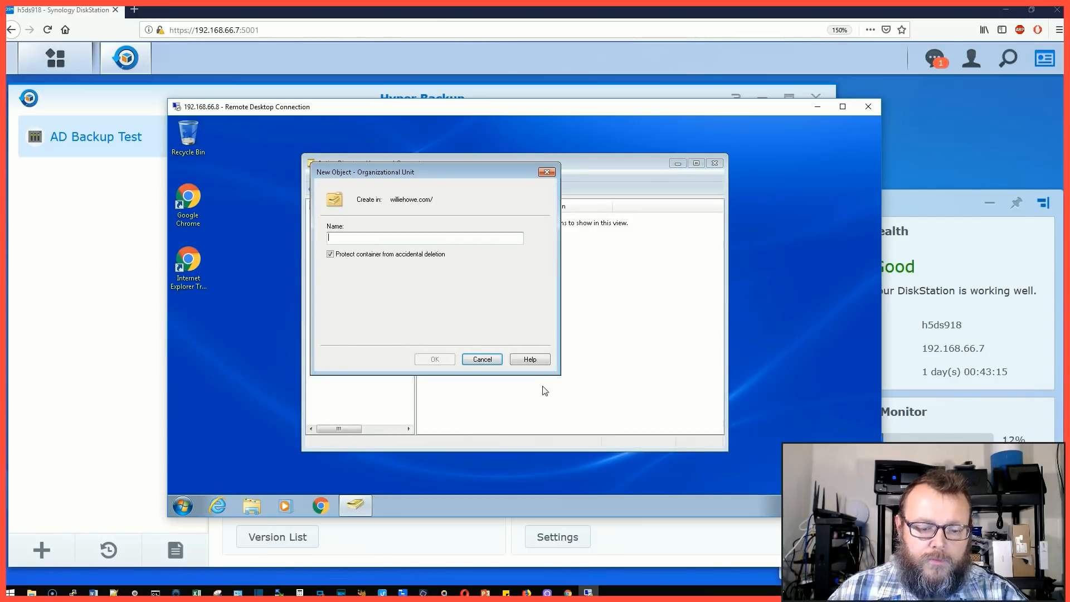
{"action": "type", "text": "GP"}
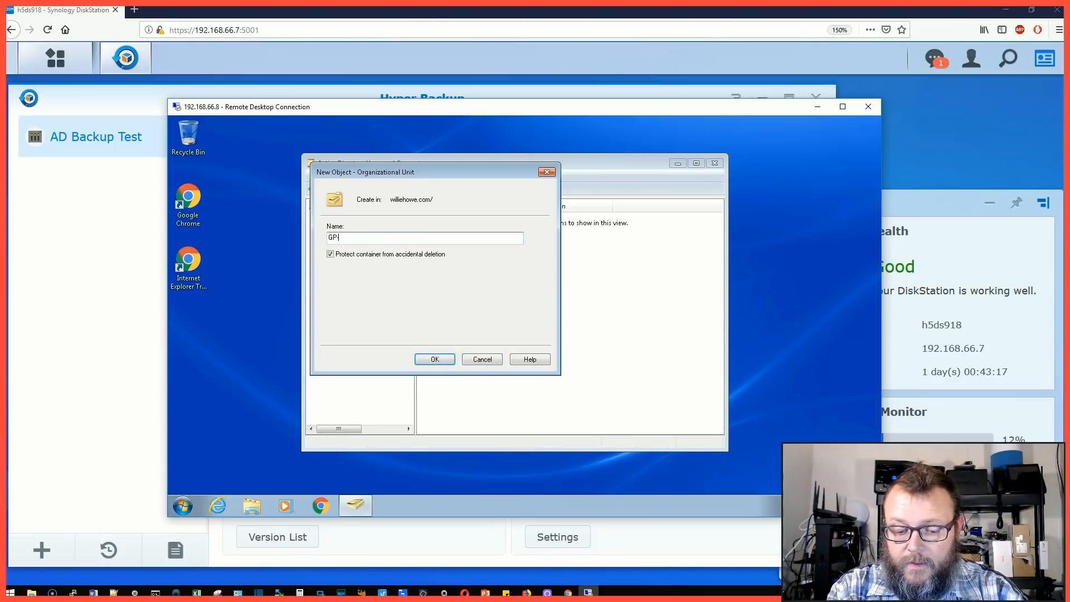
{"action": "type", "text": "-Users"}
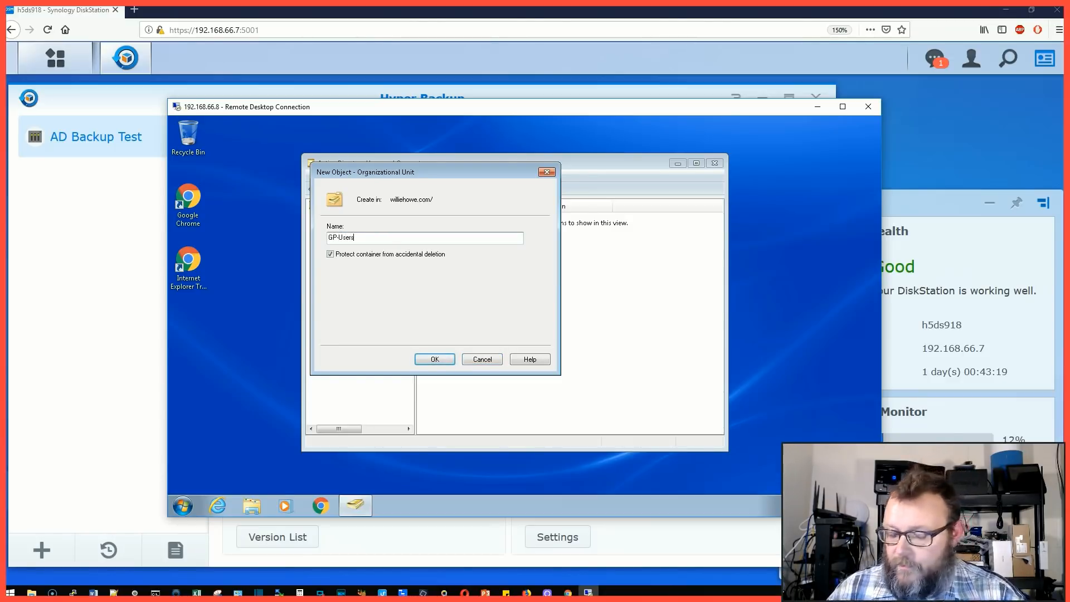
{"action": "left_click", "coordinate": [434, 360]}
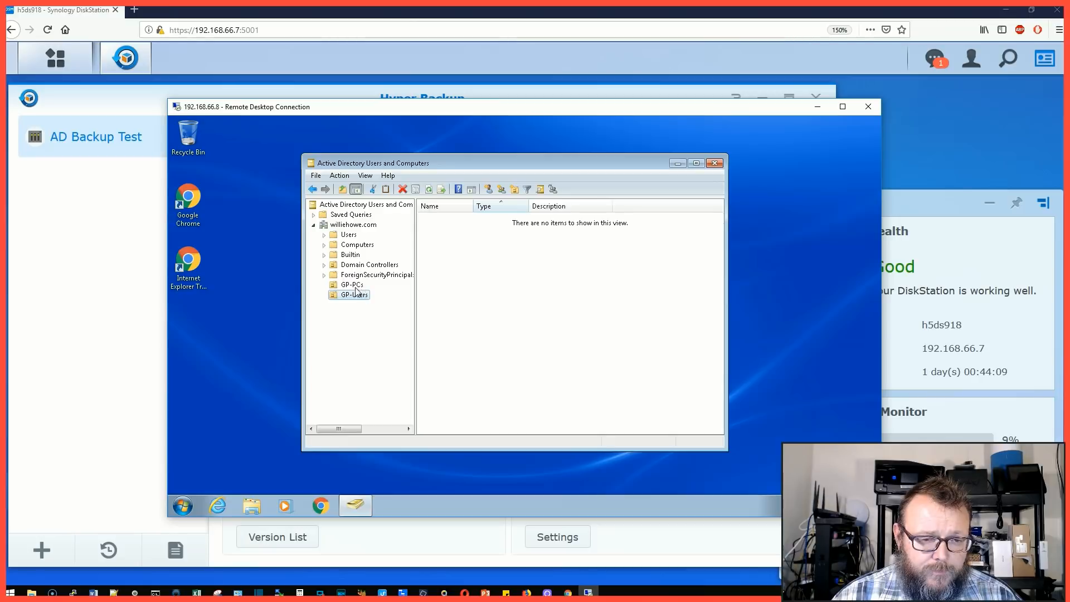
Move the server's computer account from the Computers container into GP-PCs, confirming the warning.
{"action": "left_click", "coordinate": [351, 285]}
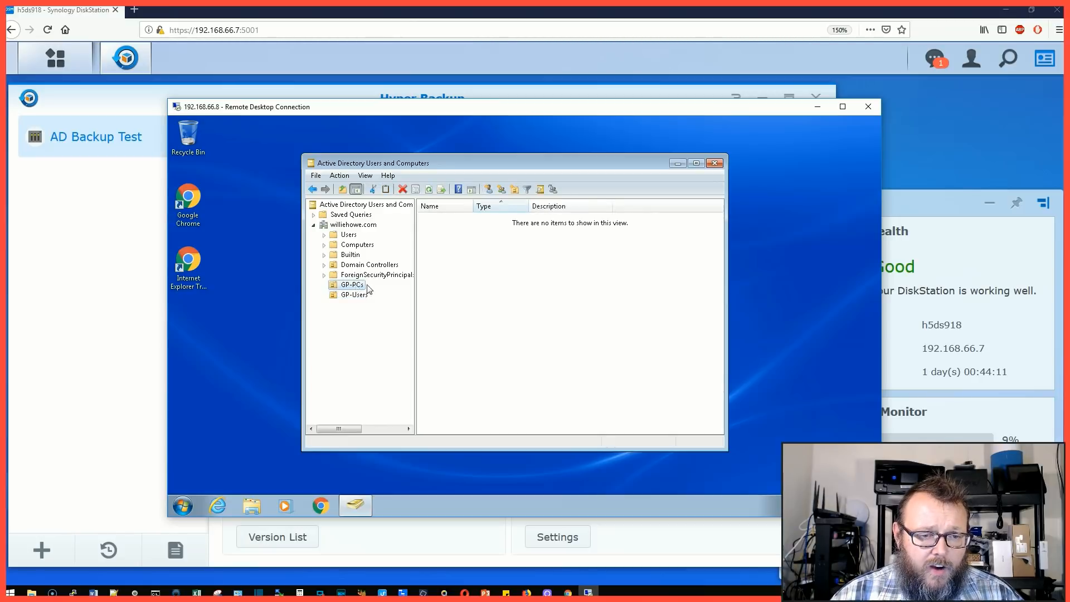
{"action": "left_click", "coordinate": [357, 244]}
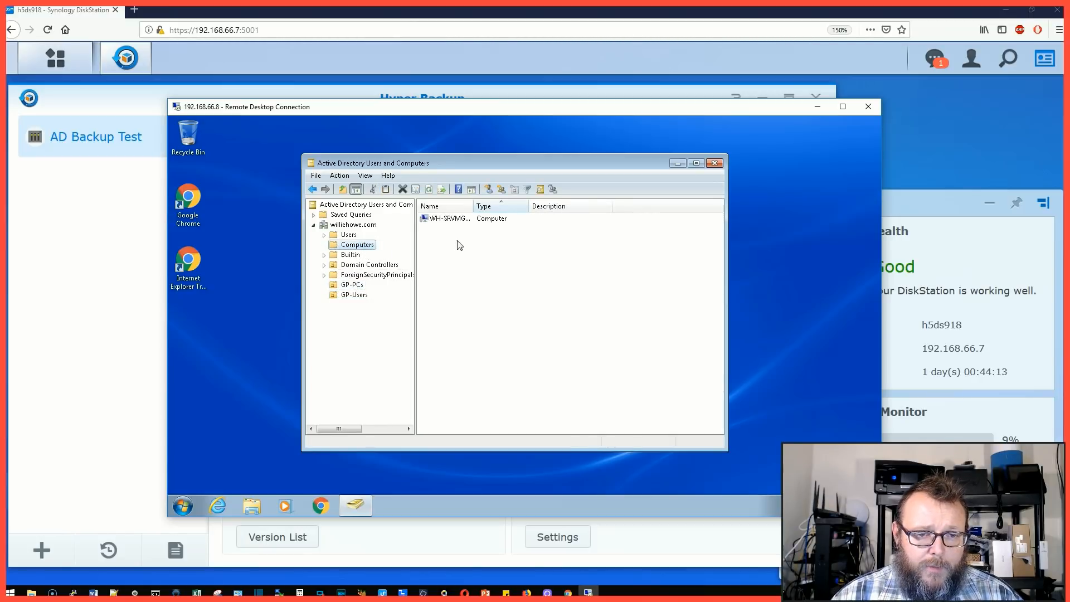
{"action": "left_click", "coordinate": [453, 220]}
{"action": "left_click_drag", "start_coordinate": [432, 282], "coordinate": [351, 285]}
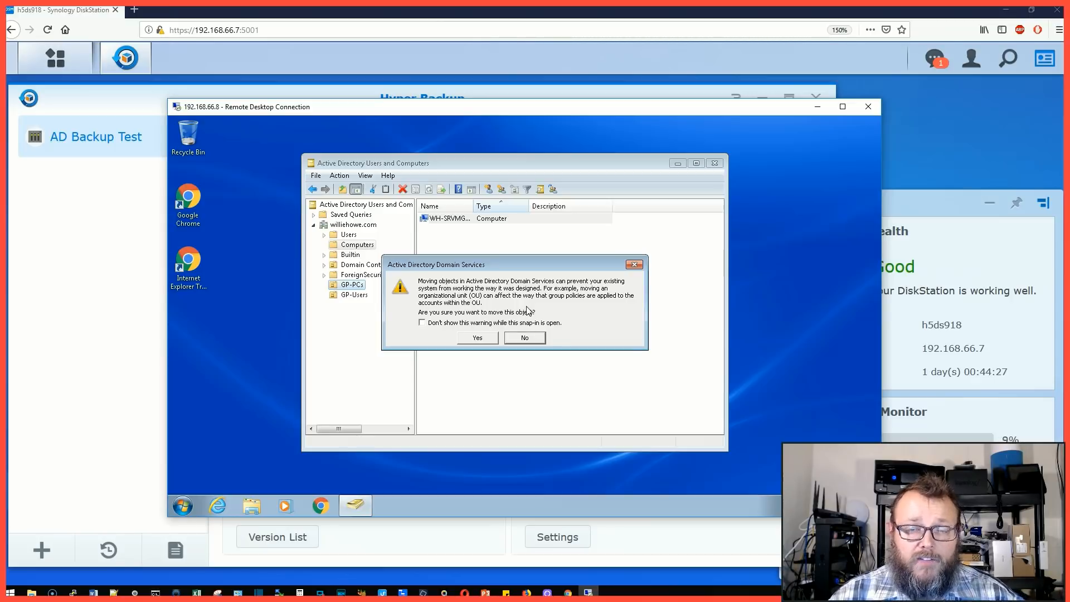
{"action": "left_click", "coordinate": [477, 338]}
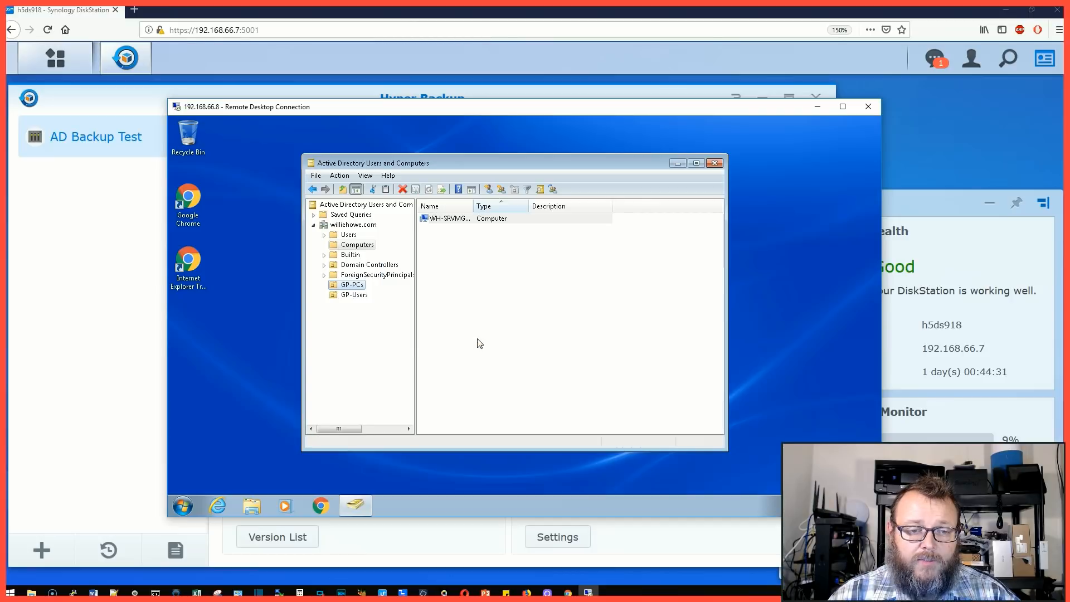
Verify the computer now sits in GP-PCs, close Active Directory Users and Computers, and bring up the start menu.
{"action": "left_click", "coordinate": [353, 284]}
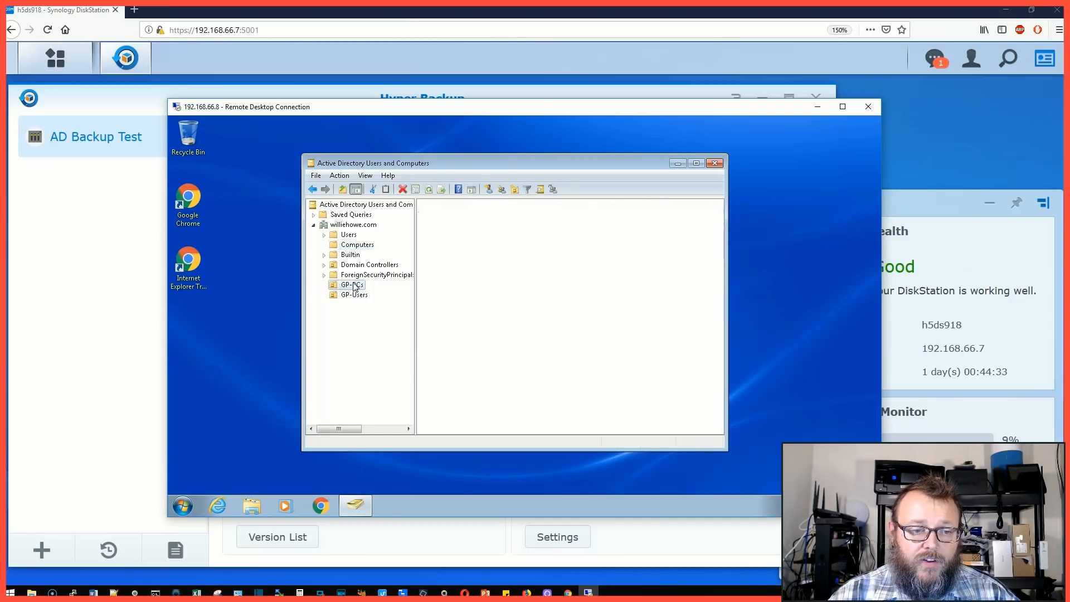
{"action": "left_click", "coordinate": [452, 219]}
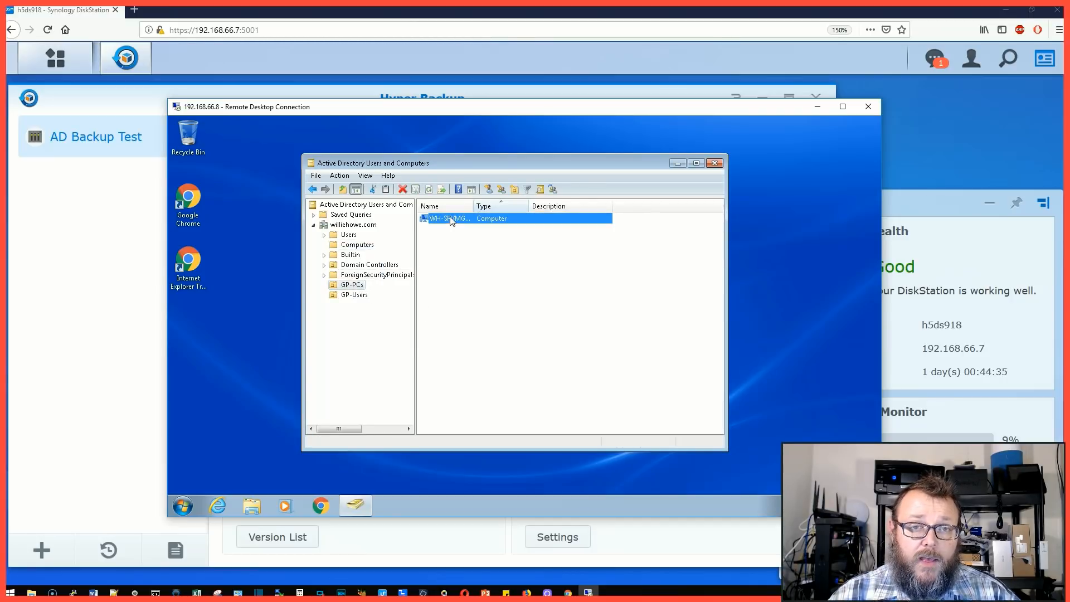
{"action": "left_click", "coordinate": [353, 284]}
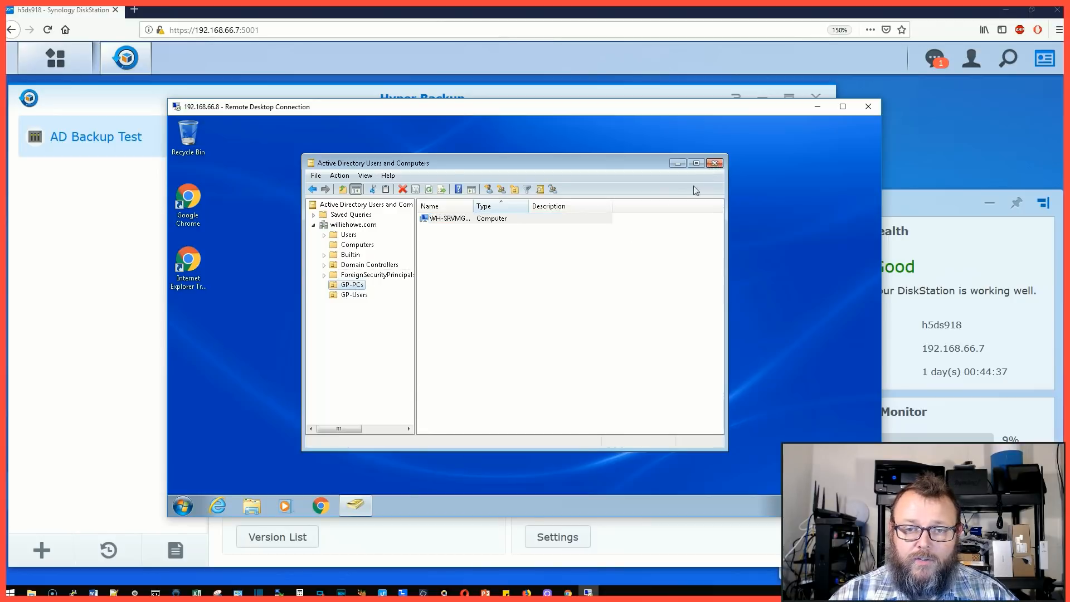
{"action": "left_click", "coordinate": [717, 163]}
{"action": "left_click", "coordinate": [182, 506]}
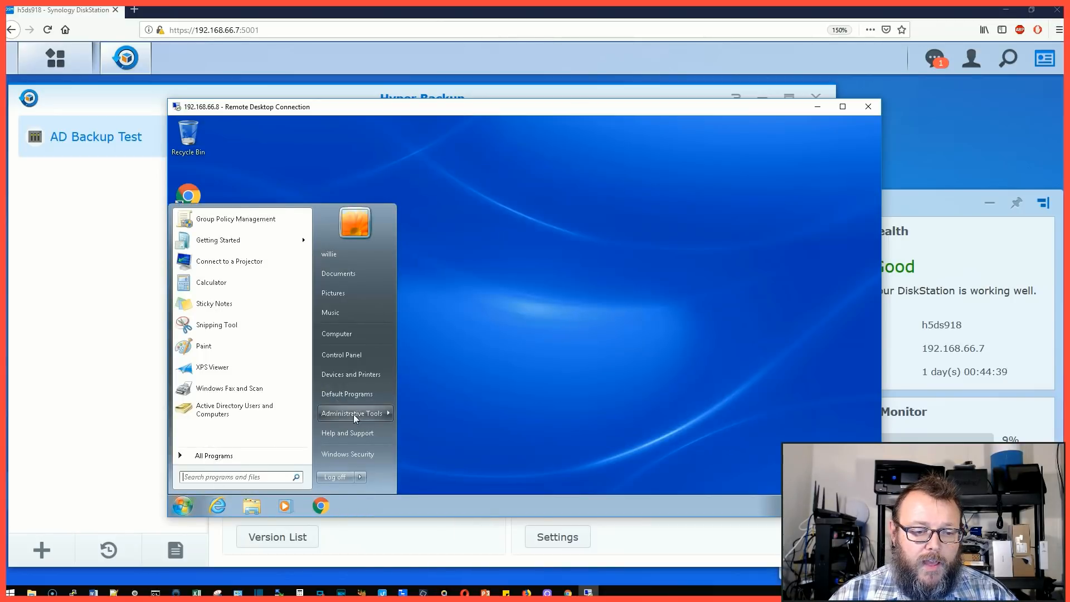
{"action": "mouse_move", "coordinate": [352, 413]}
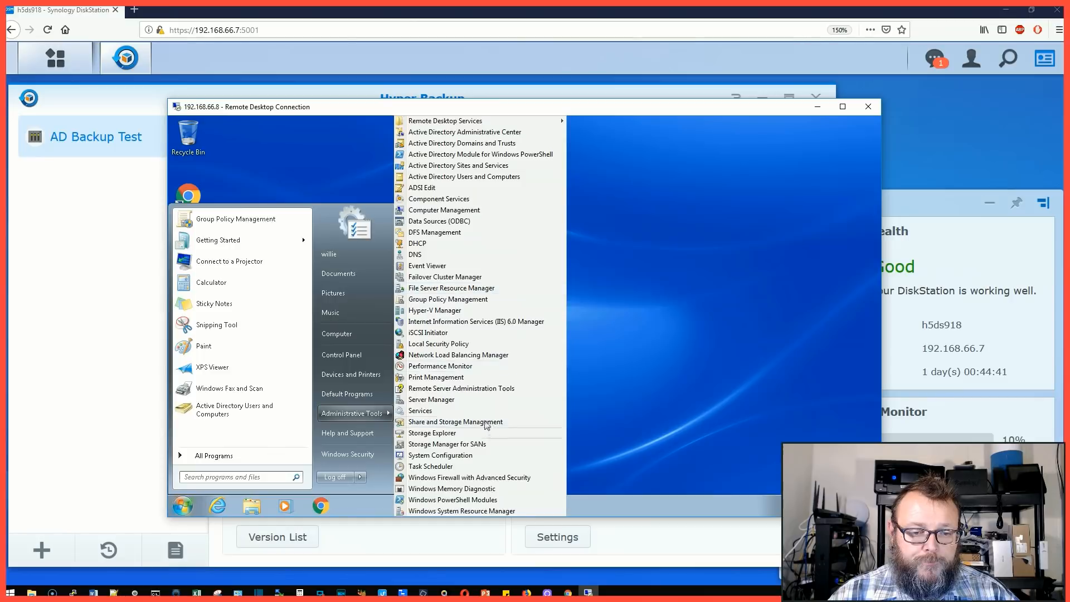
In Group Policy Management, create a GPO named Windows Update linked to the GP-PCs unit.
{"action": "left_click", "coordinate": [449, 300]}
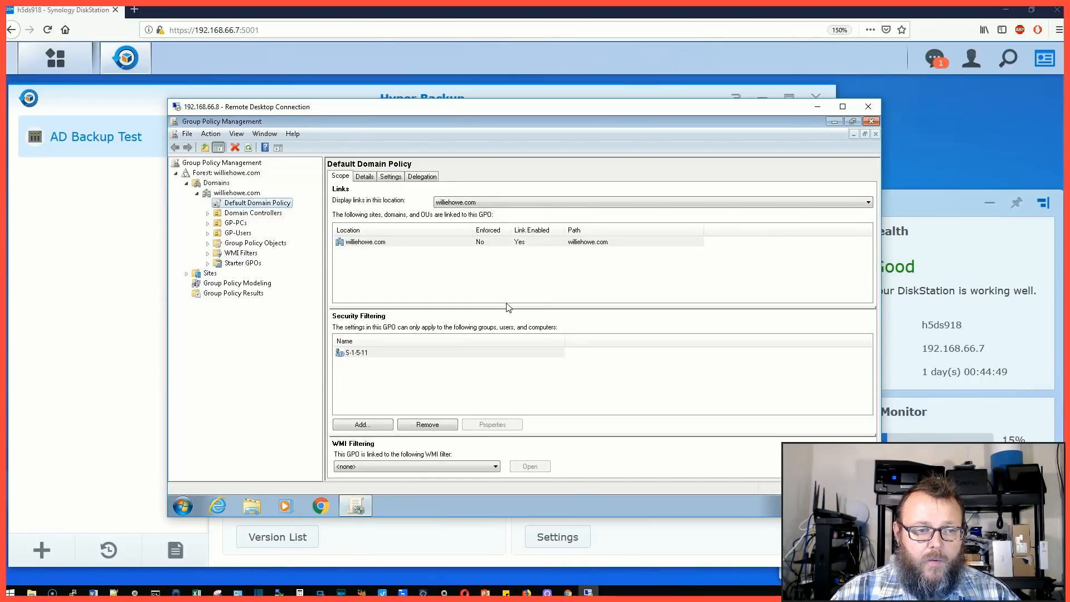
{"action": "left_click", "coordinate": [236, 223]}
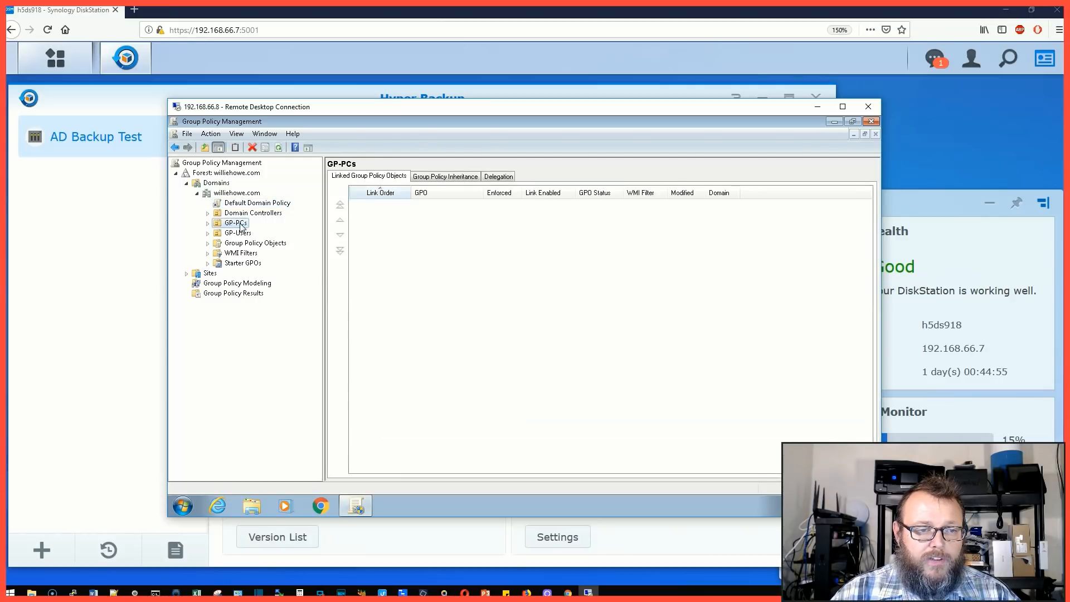
{"action": "right_click", "coordinate": [242, 226]}
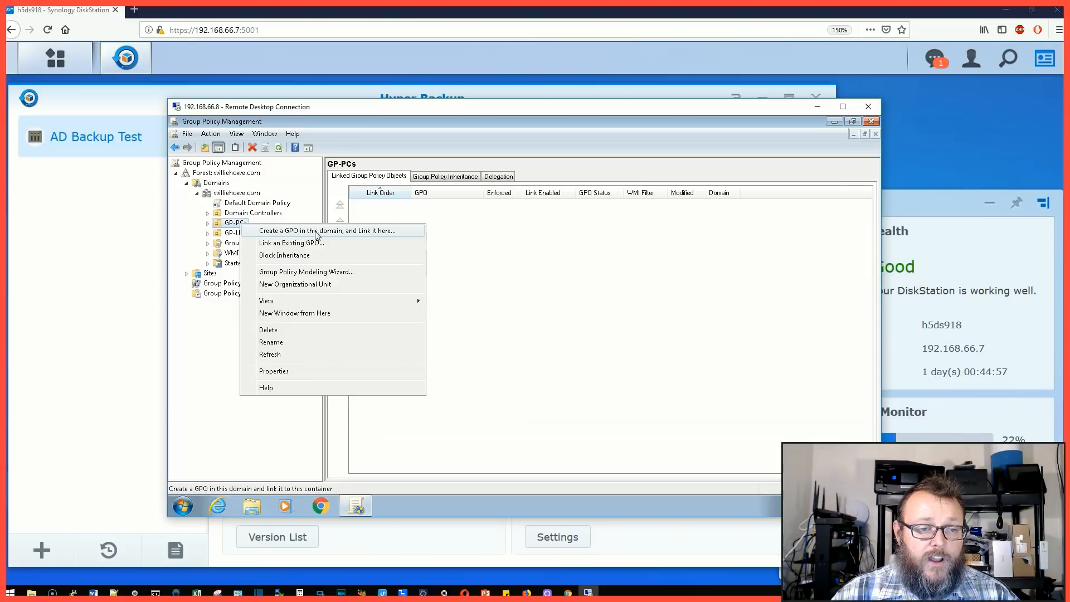
{"action": "left_click", "coordinate": [351, 231]}
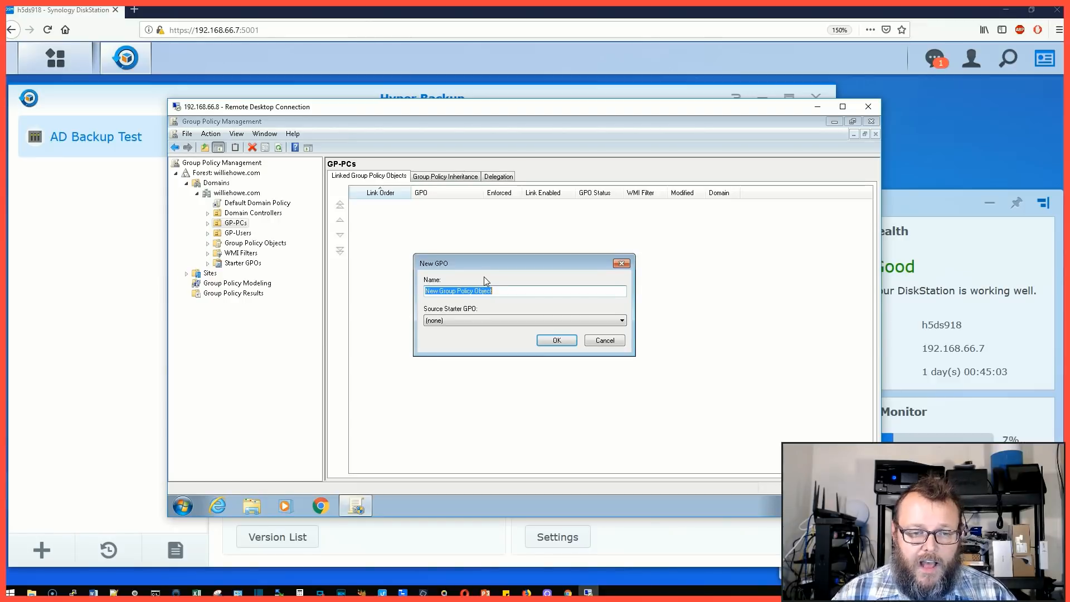
{"action": "type", "text": "Win"}
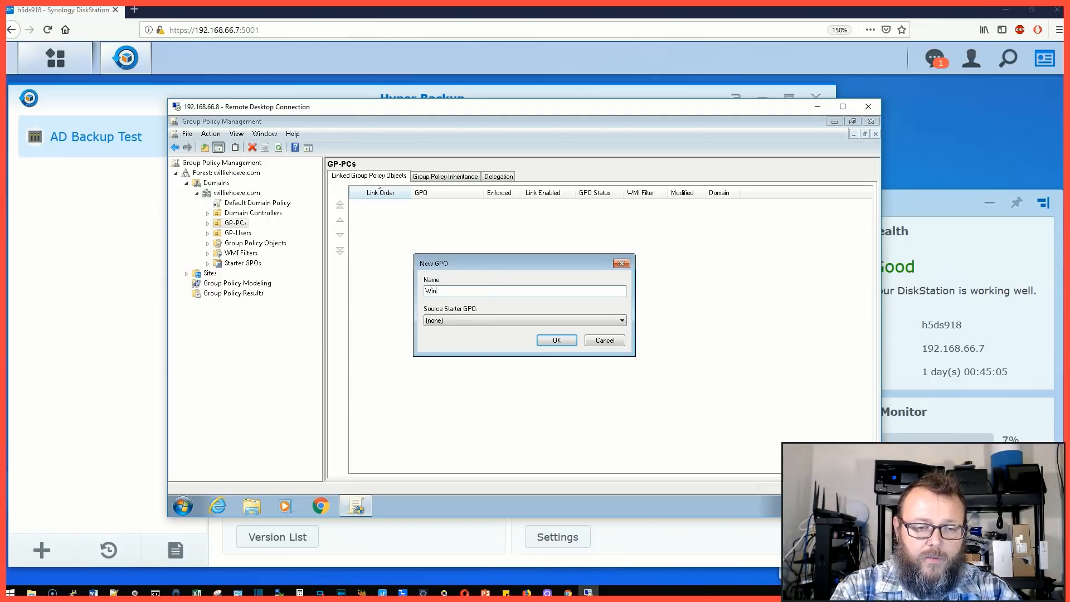
{"action": "type", "text": "dows Update"}
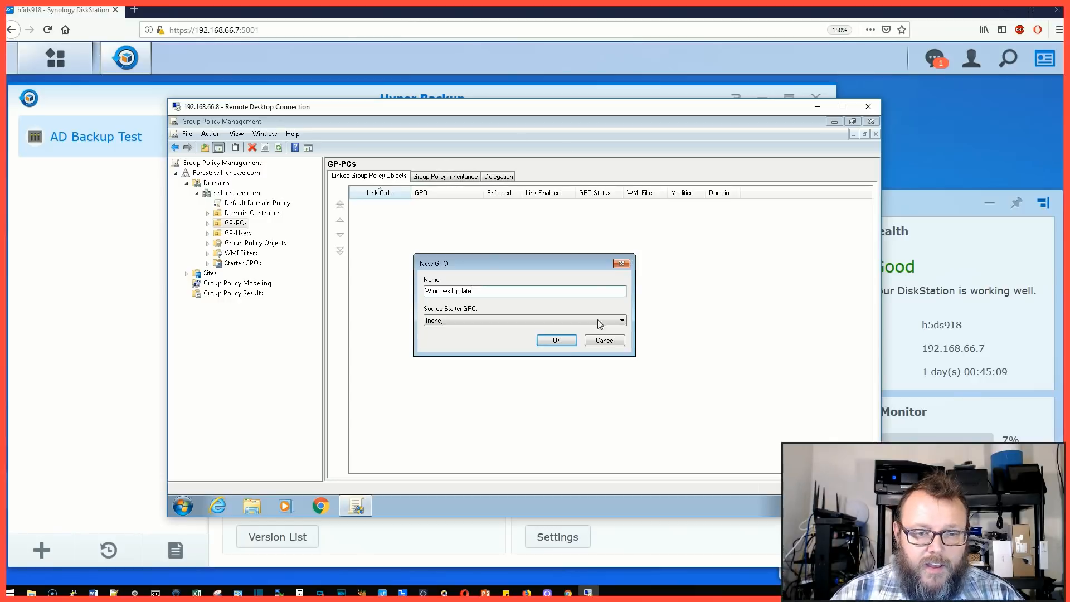
{"action": "left_click", "coordinate": [556, 340]}
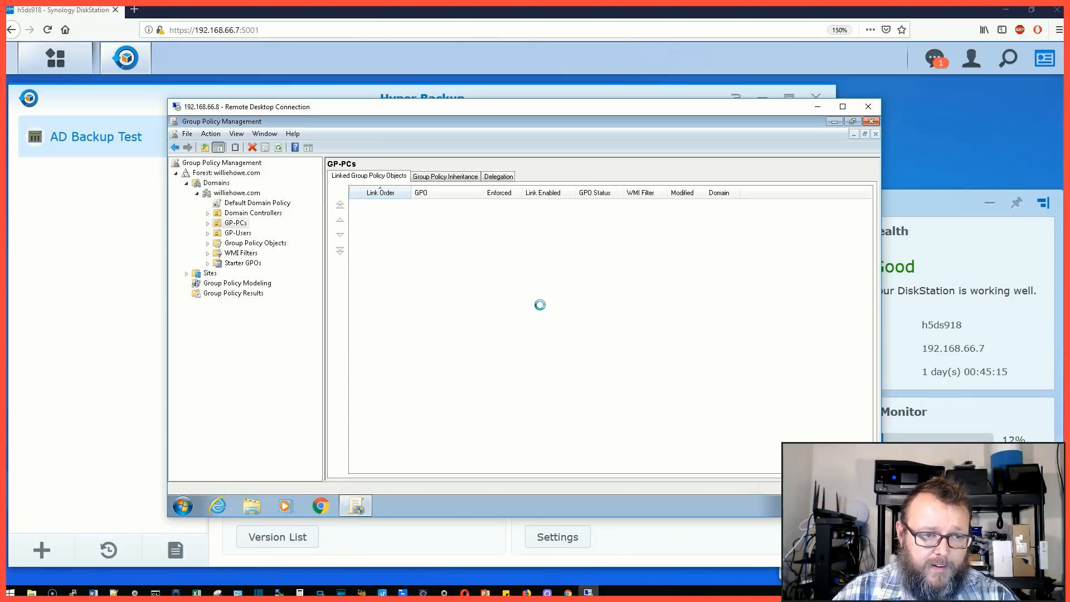
{"action": "left_click", "coordinate": [186, 506]}
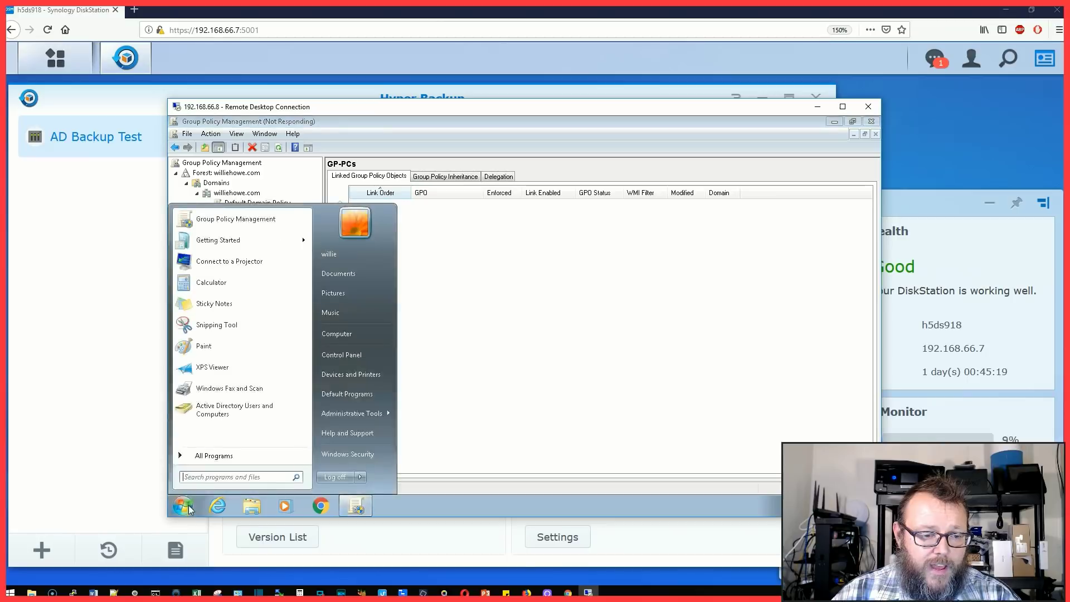
{"action": "left_click", "coordinate": [213, 456]}
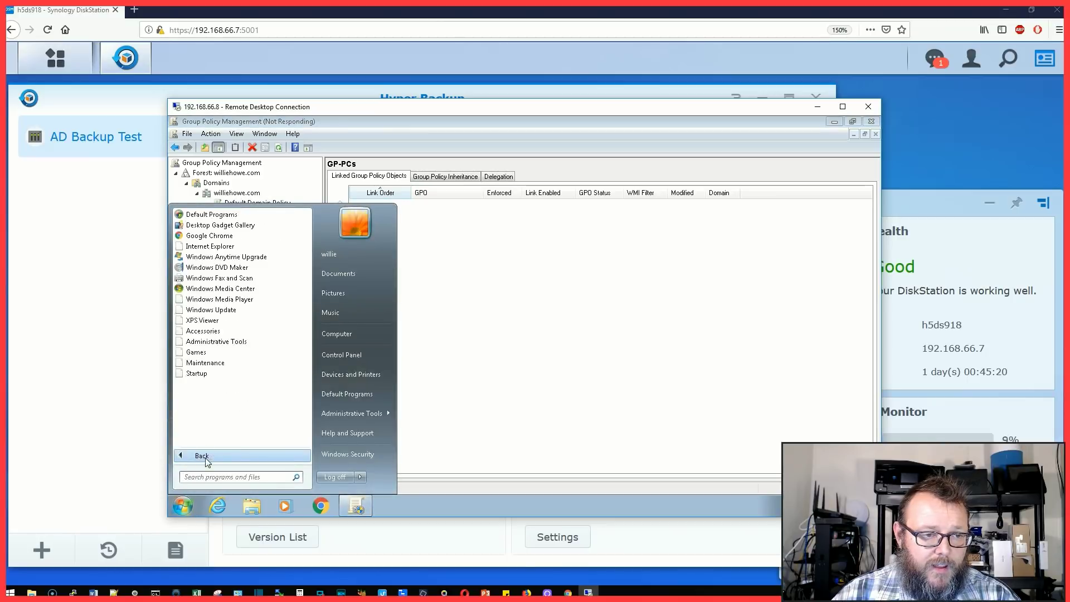
{"action": "left_click", "coordinate": [218, 312]}
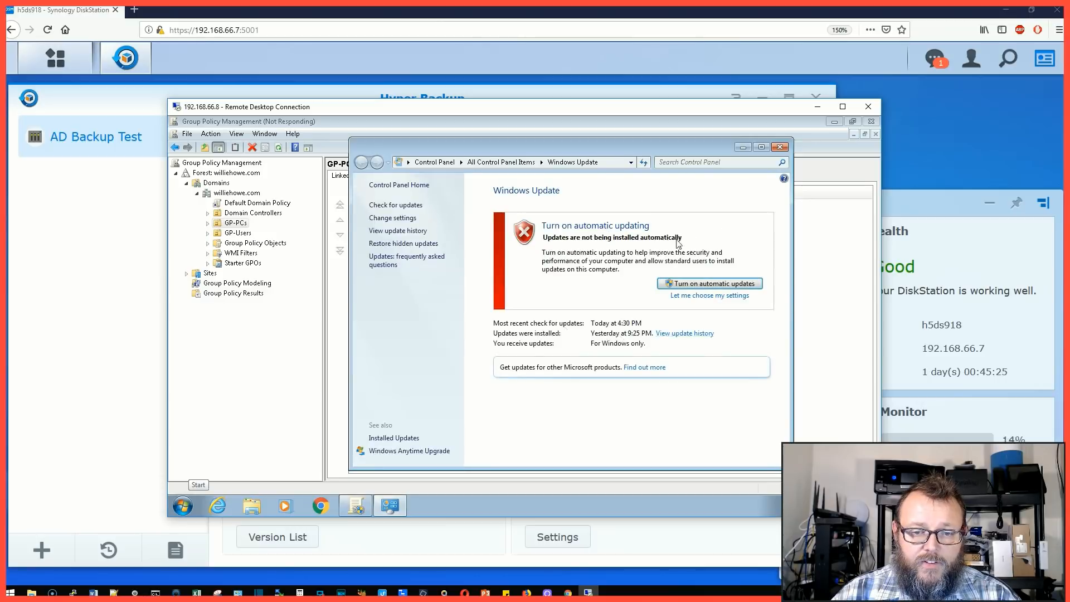
{"action": "left_click", "coordinate": [781, 149]}
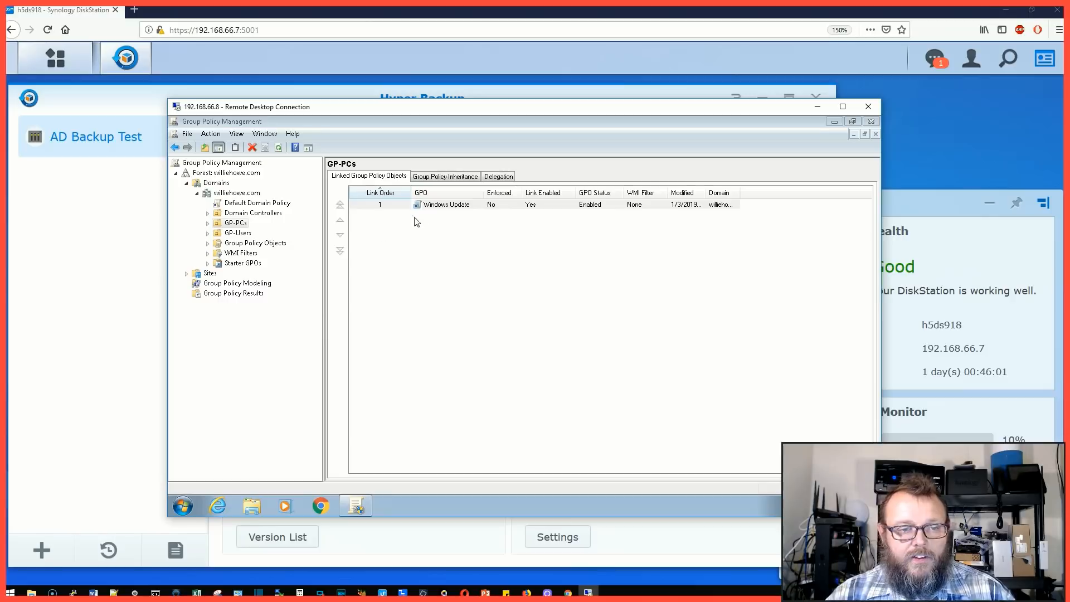
Open the Windows Update GPO for editing, cancelling an accidental rename.
{"action": "left_click", "coordinate": [457, 207]}
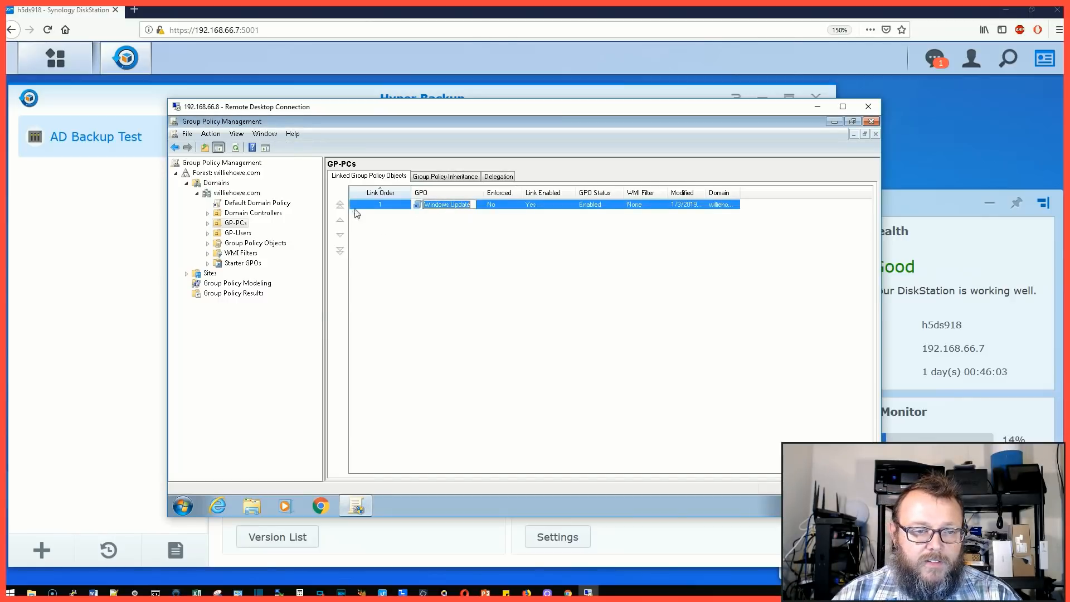
{"action": "left_click", "coordinate": [391, 221]}
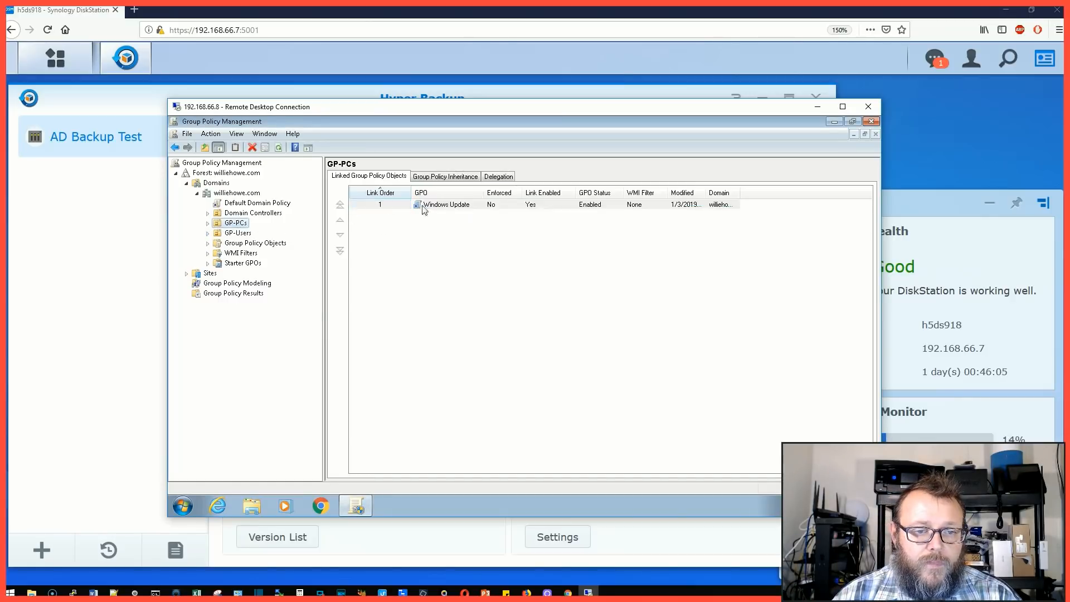
{"action": "right_click", "coordinate": [447, 206]}
{"action": "left_click", "coordinate": [471, 212]}
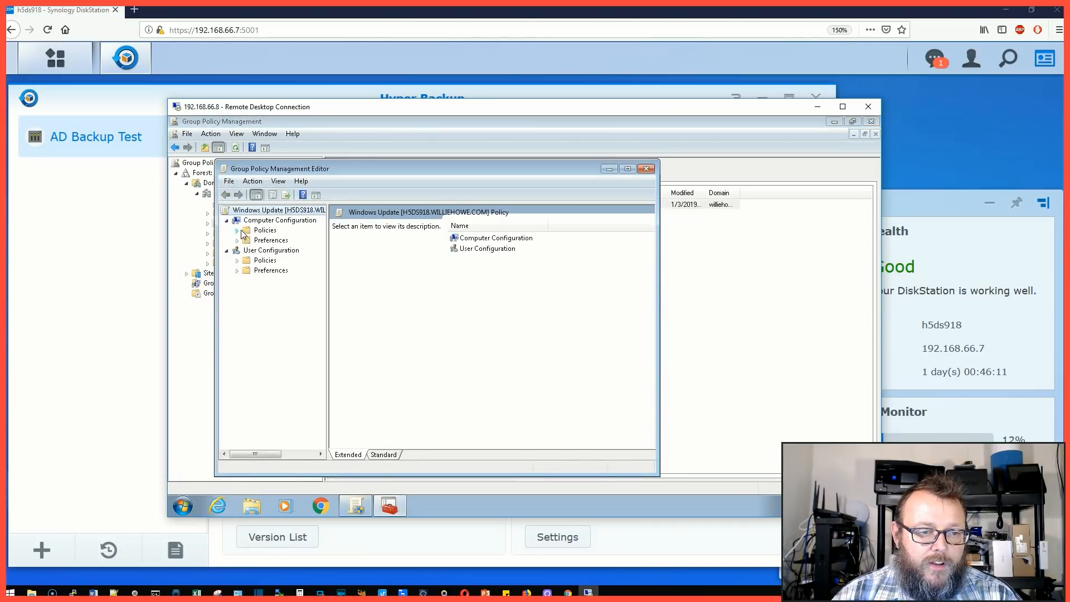
Navigate to Windows Update under Windows Components in a maximized editor and select Configure Automatic Updates.
{"action": "left_click", "coordinate": [237, 230]}
{"action": "left_click", "coordinate": [249, 261]}
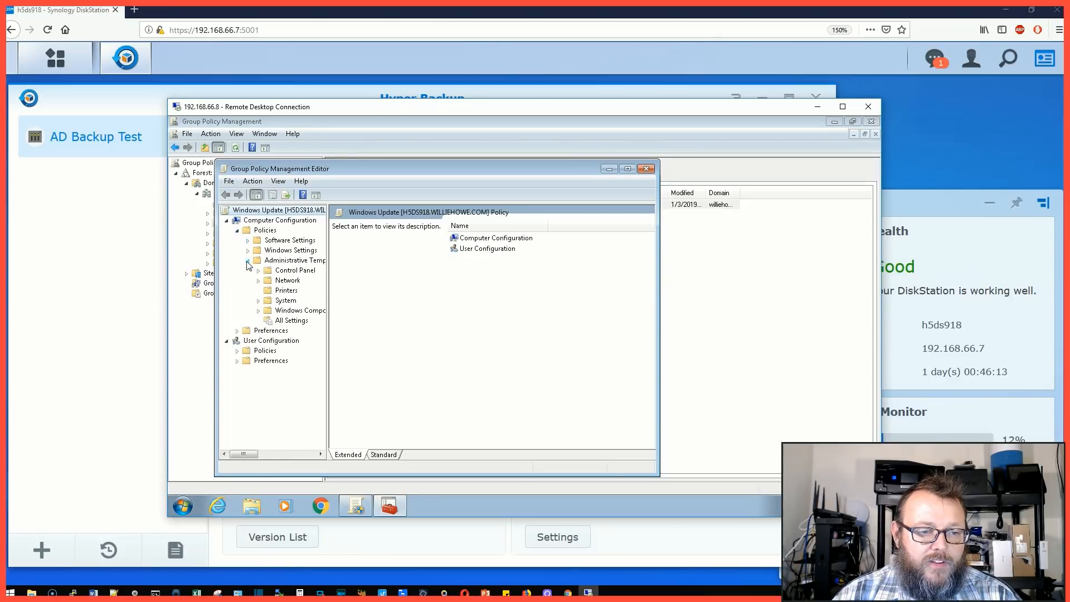
{"action": "left_click", "coordinate": [258, 310]}
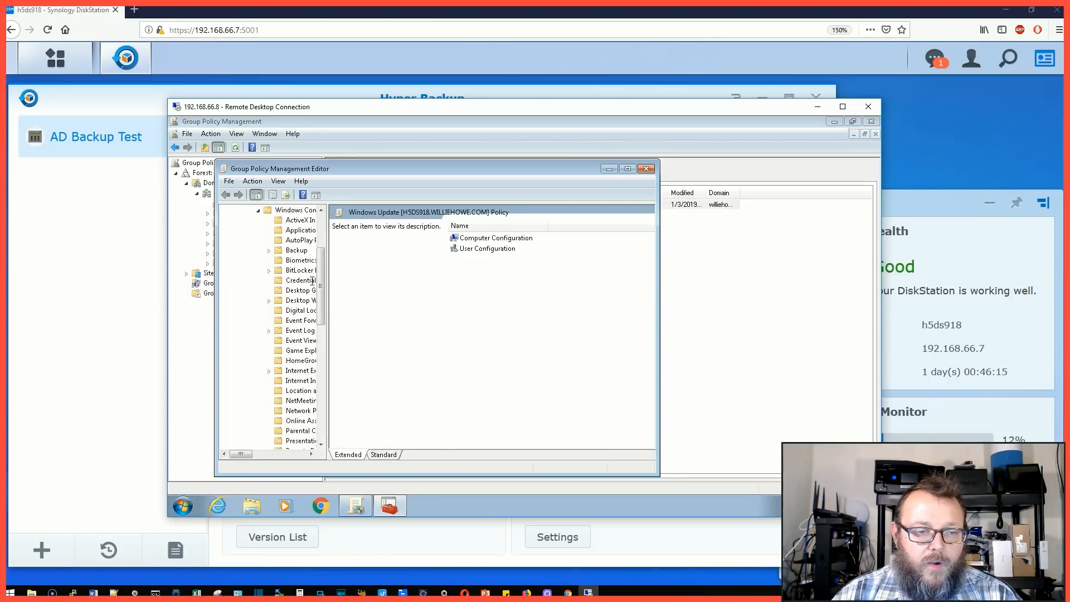
{"action": "left_click_drag", "start_coordinate": [321, 271], "coordinate": [323, 393]}
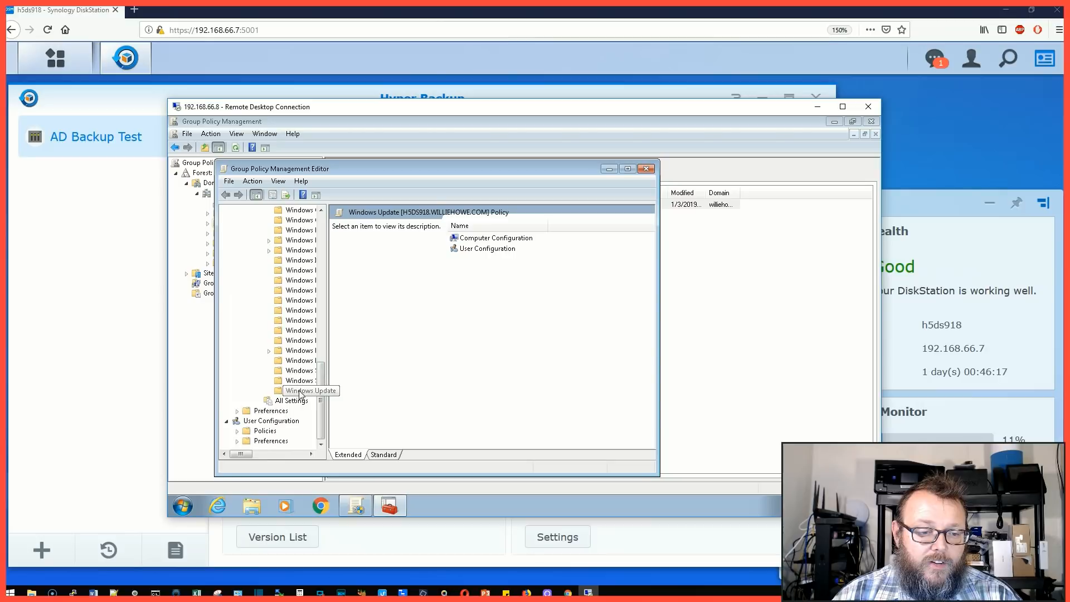
{"action": "left_click", "coordinate": [301, 390]}
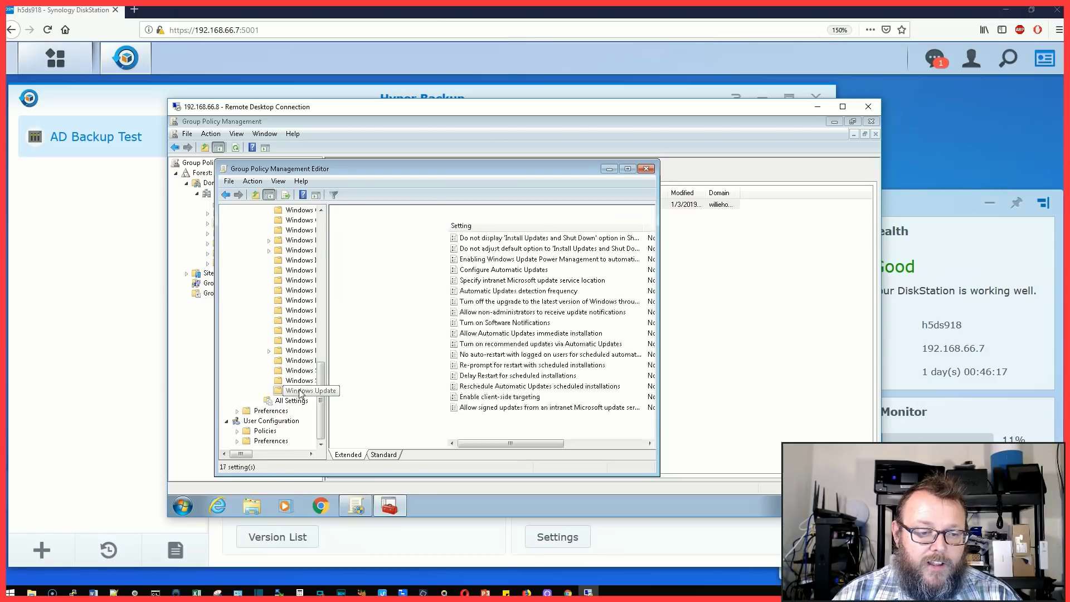
{"action": "double_click", "coordinate": [625, 168]}
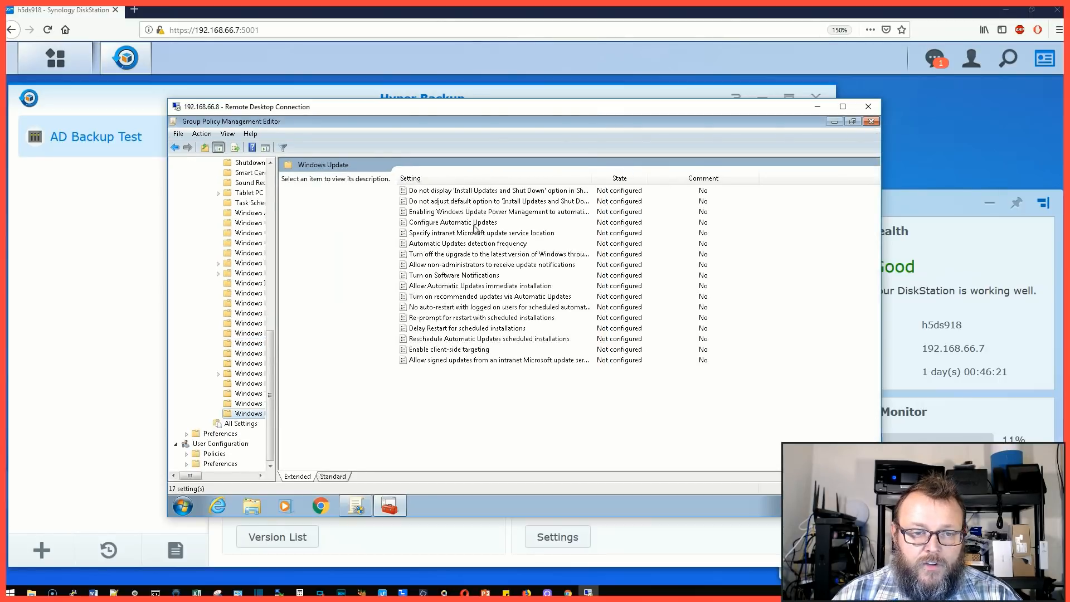
{"action": "left_click", "coordinate": [453, 222]}
Enable Configure Automatic Updates with mode '4 - Auto download and schedule the install', every day at 03:00.
{"action": "double_click", "coordinate": [467, 228]}
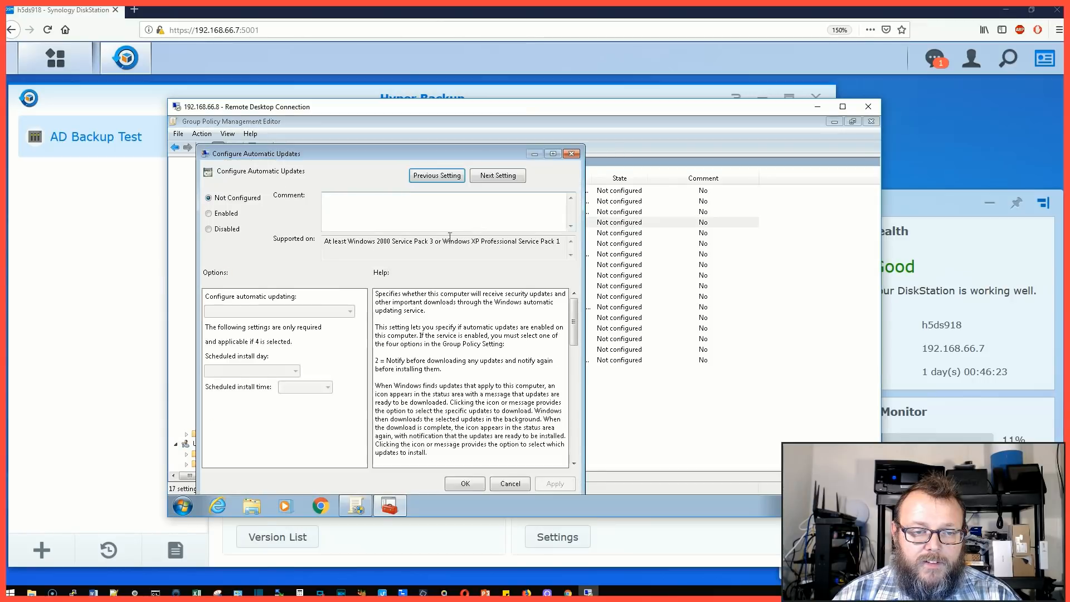
{"action": "left_click", "coordinate": [208, 213]}
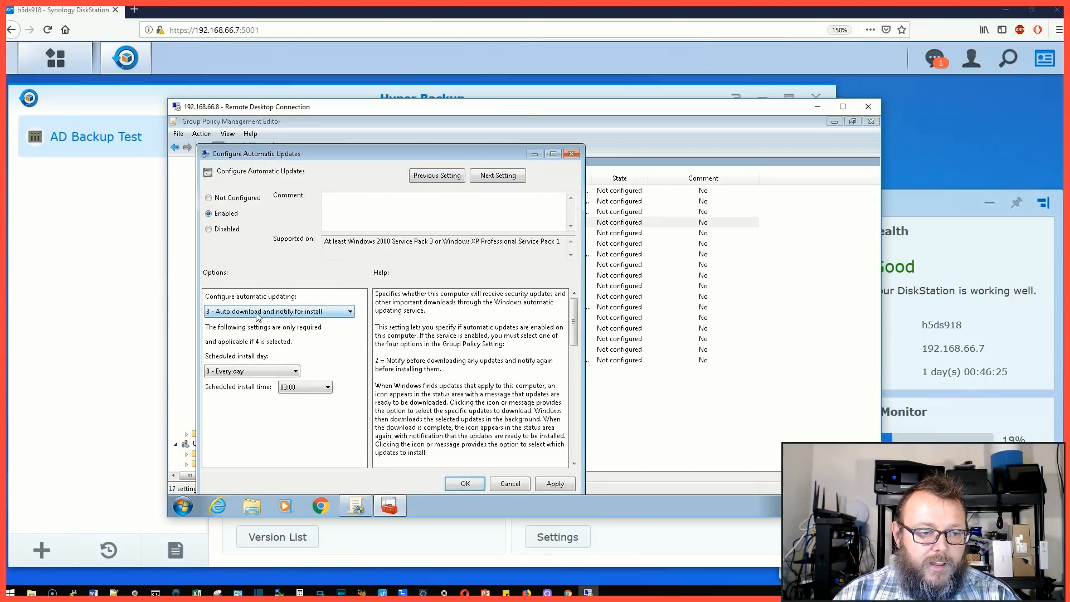
{"action": "left_click", "coordinate": [275, 312]}
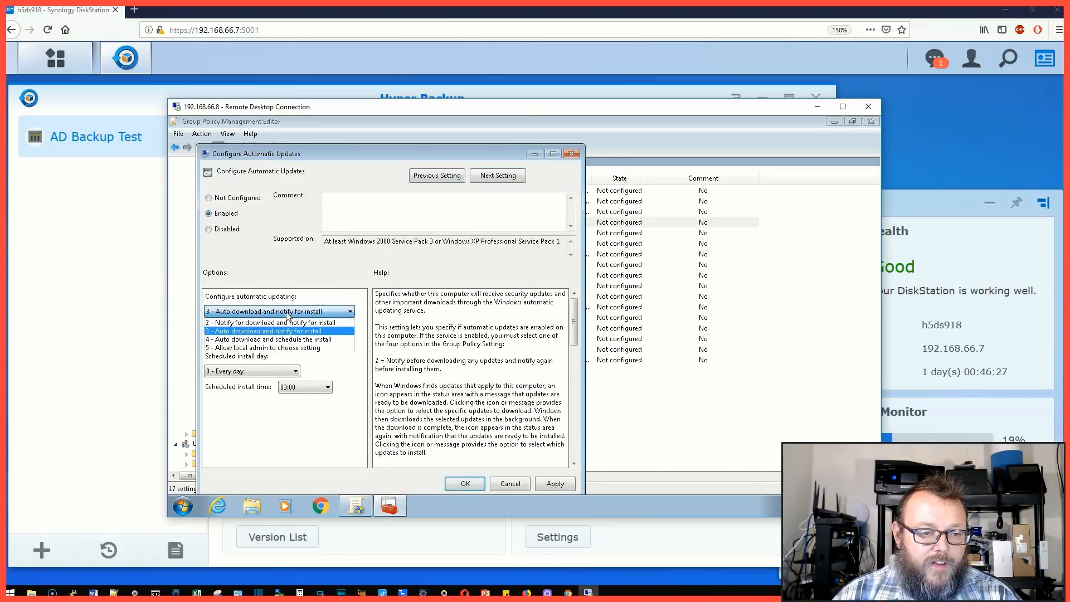
{"action": "left_click", "coordinate": [276, 338]}
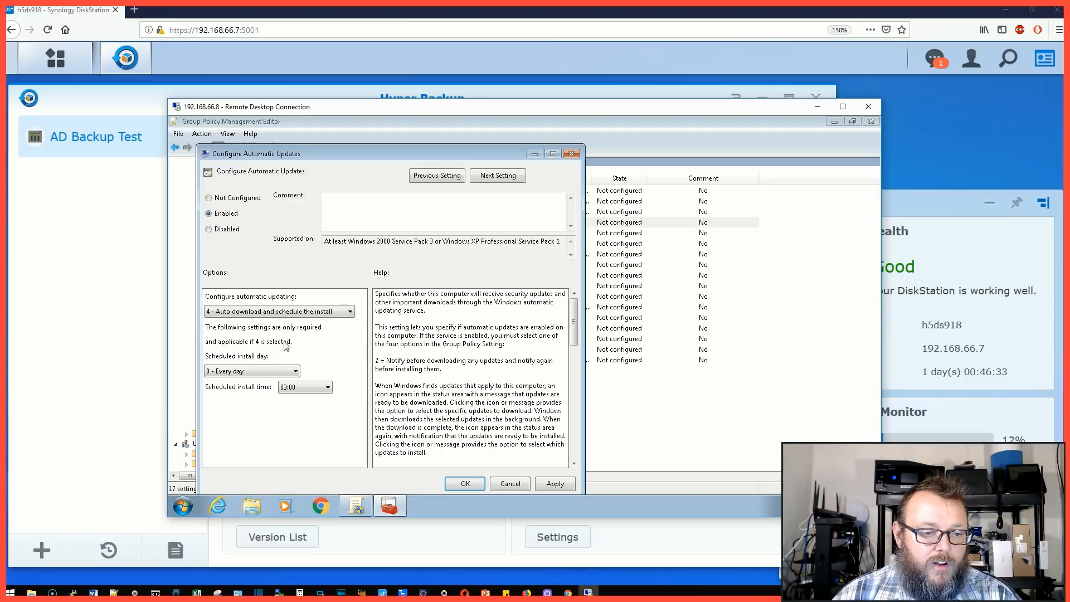
{"action": "left_click", "coordinate": [250, 371]}
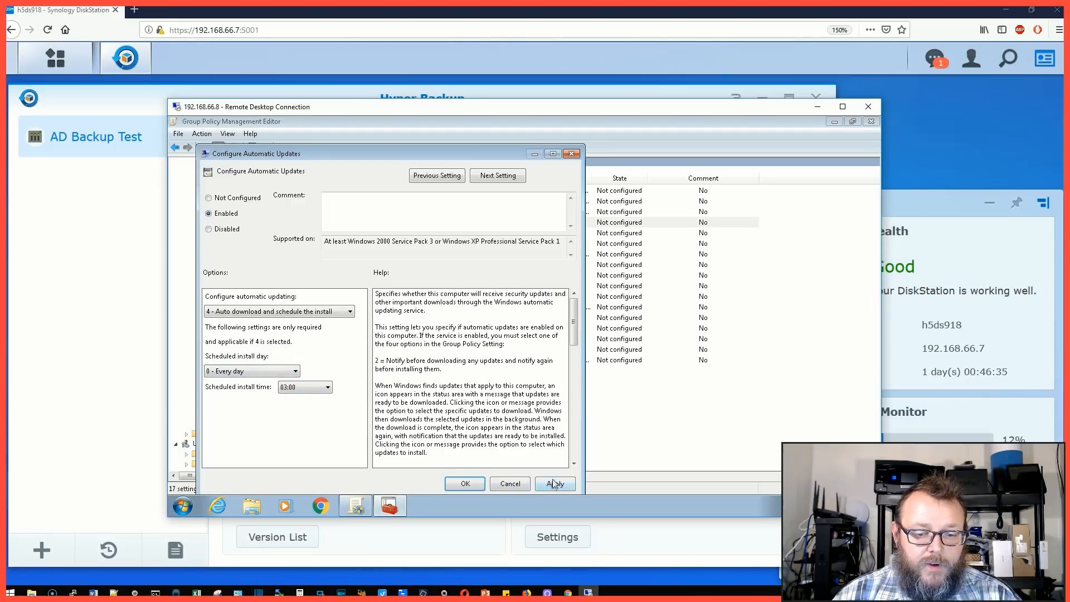
{"action": "left_click", "coordinate": [465, 484]}
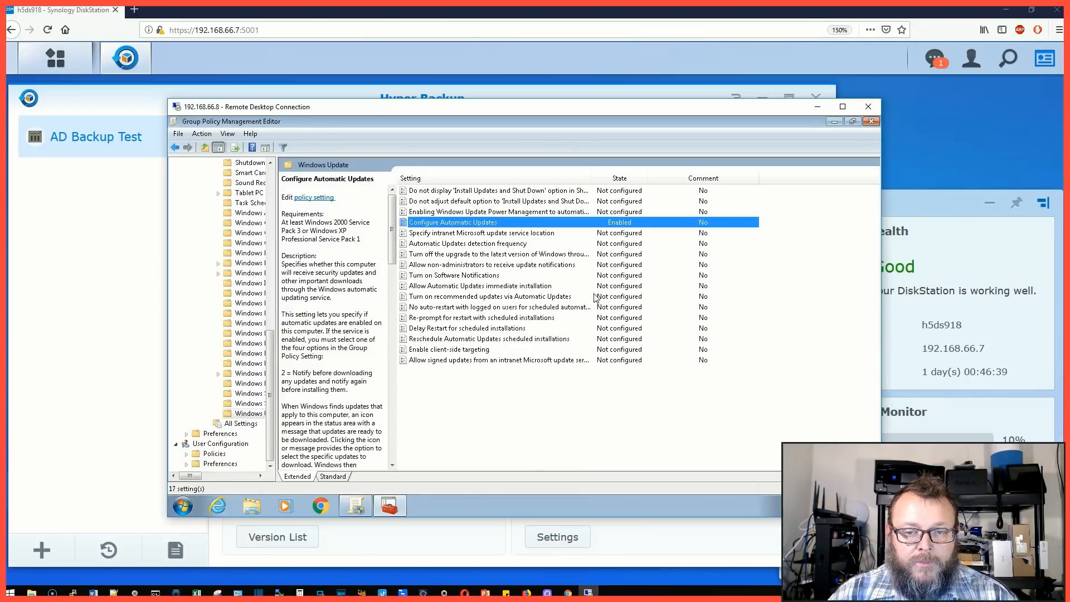
{"action": "double_click", "coordinate": [696, 223]}
Add the comment 'Configured by Willie Howe - For AD Video #2' to the policy and save it.
{"action": "left_click", "coordinate": [406, 214]}
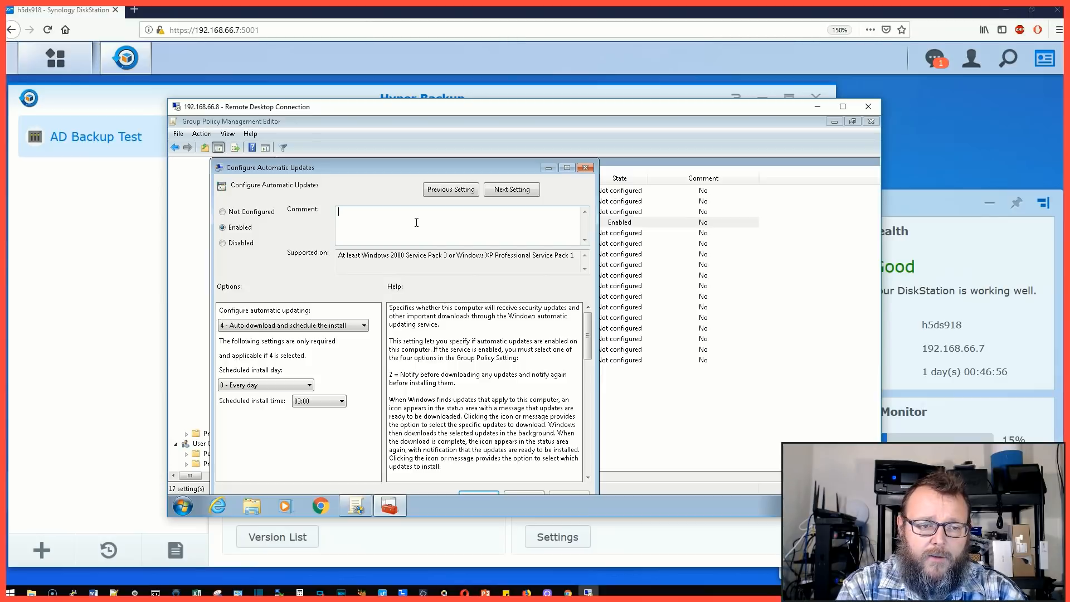
{"action": "type", "text": "W"}
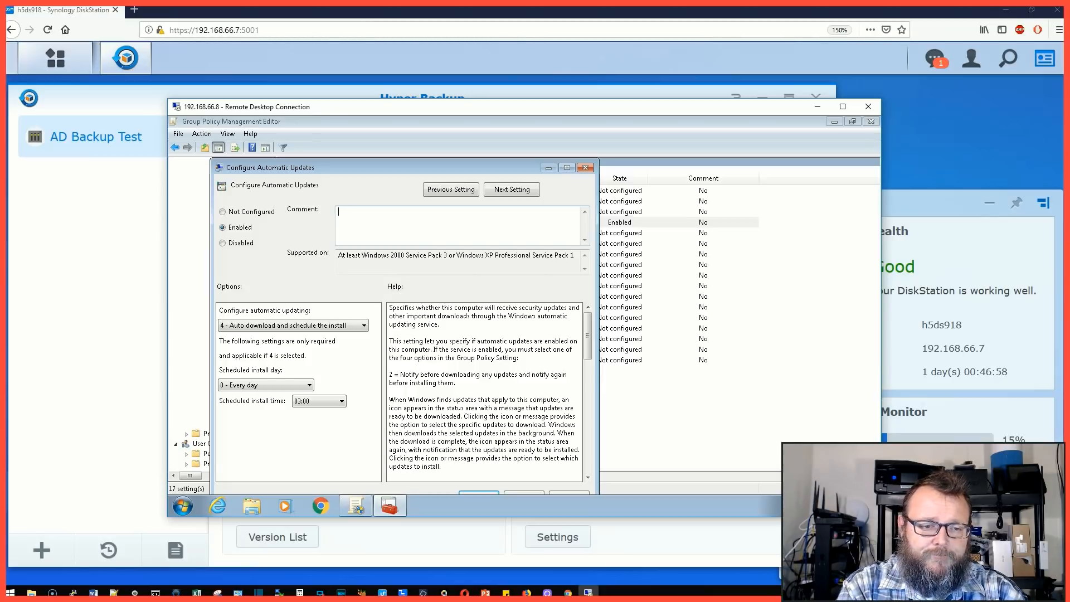
{"action": "type", "text": "onfigured"}
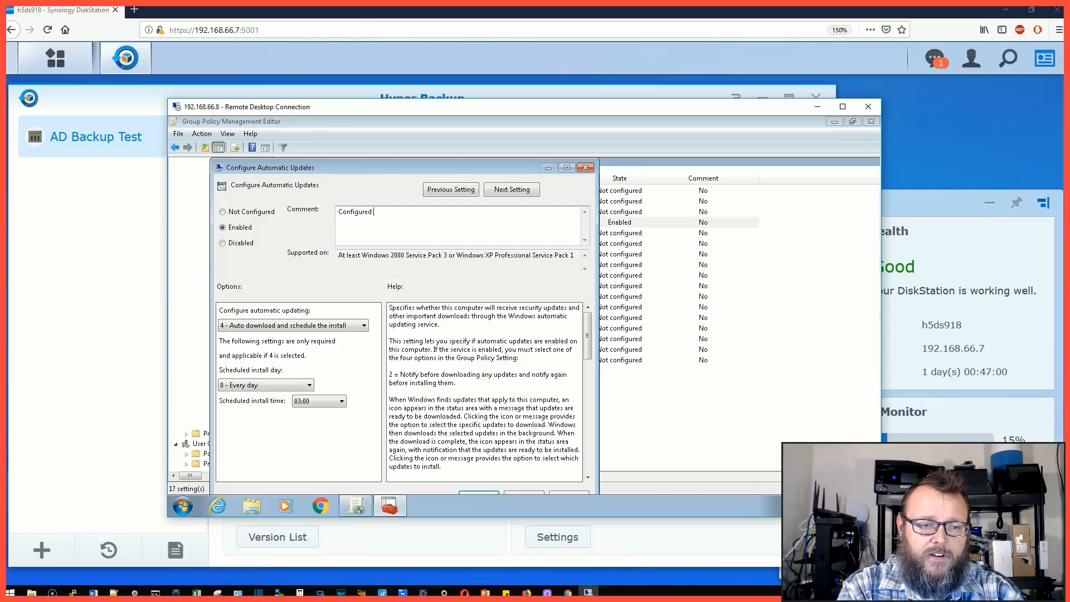
{"action": "type", "text": "by Willie Howe - F"}
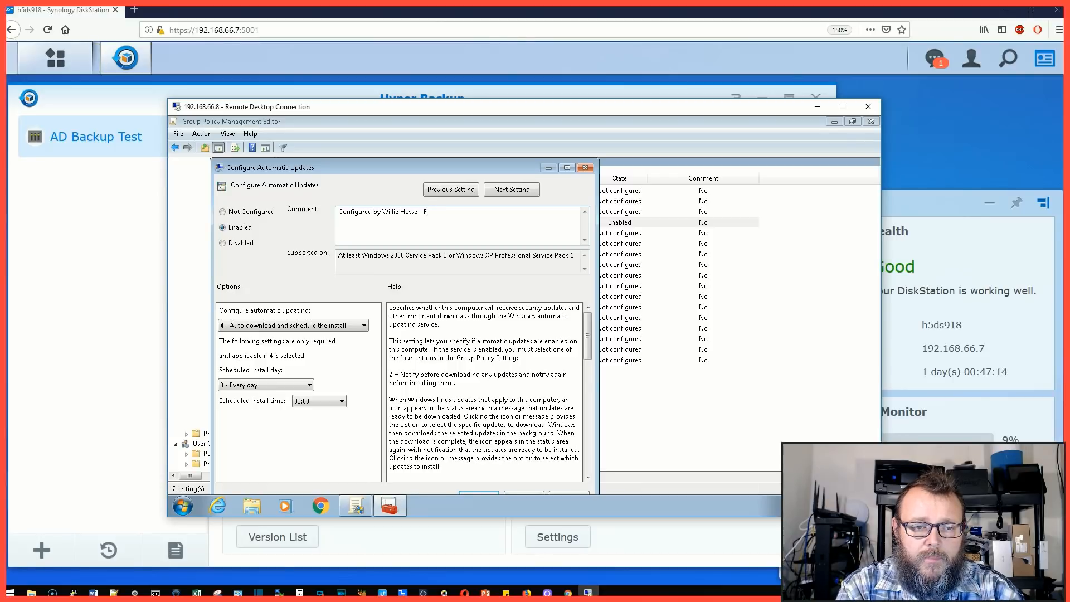
{"action": "type", "text": "or AD Vid"}
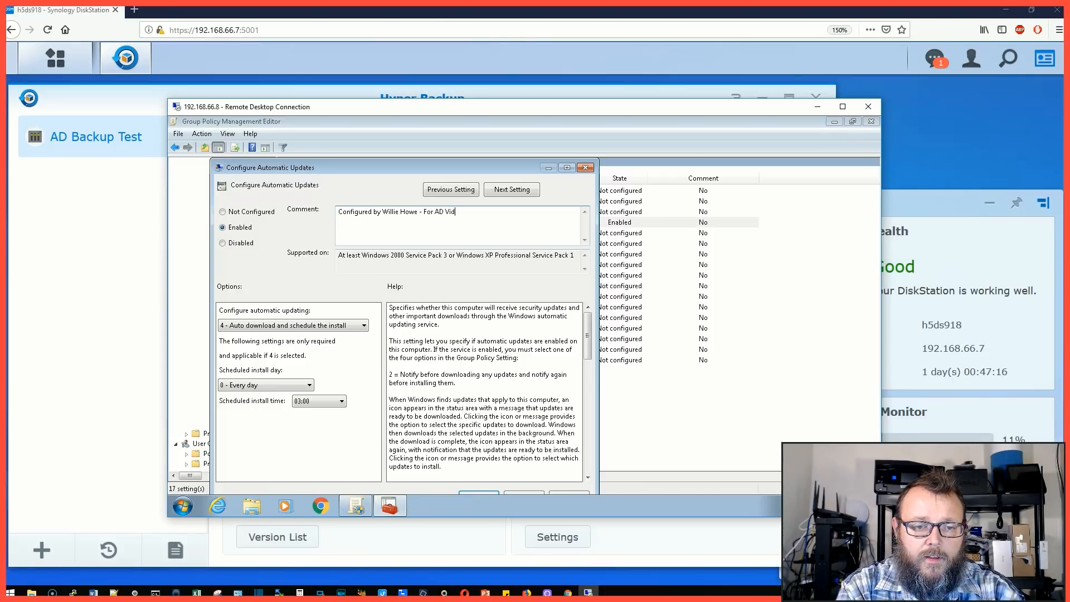
{"action": "type", "text": "eo #2"}
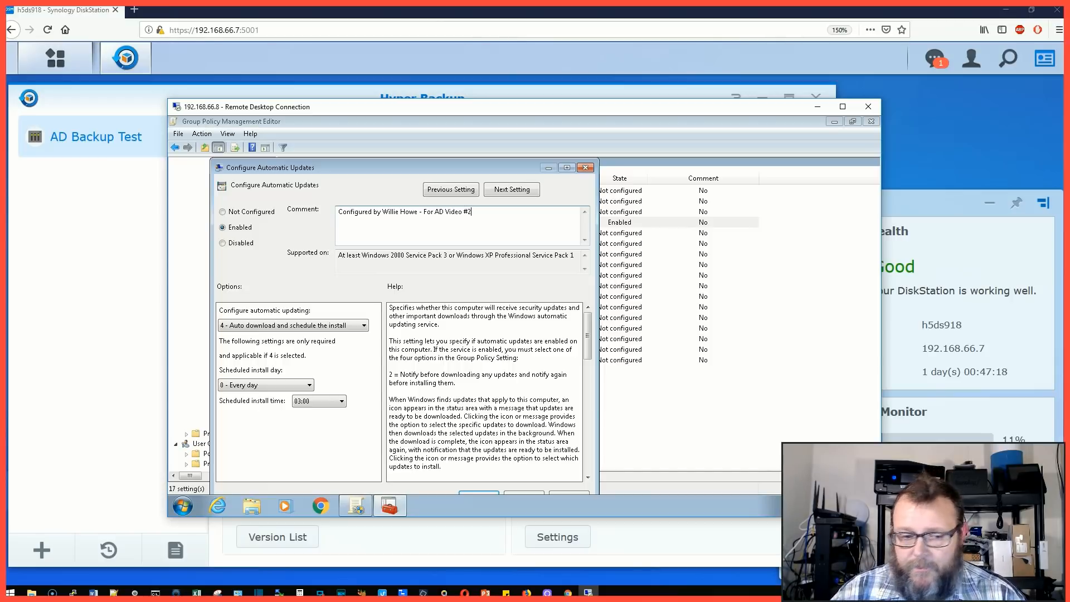
{"action": "left_click_drag", "start_coordinate": [431, 172], "coordinate": [435, 138]}
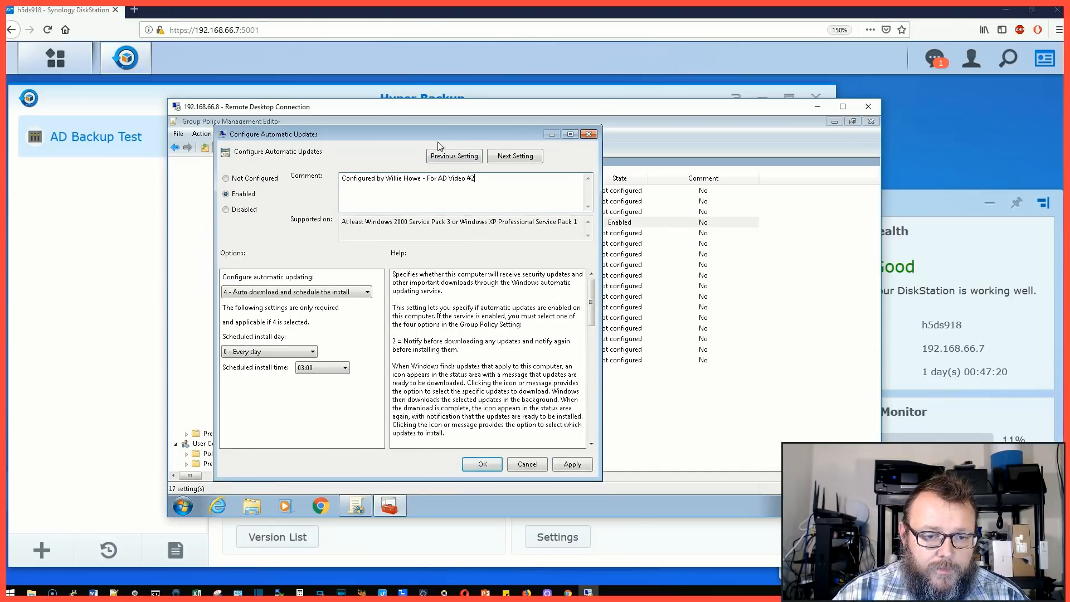
{"action": "left_click", "coordinate": [482, 464]}
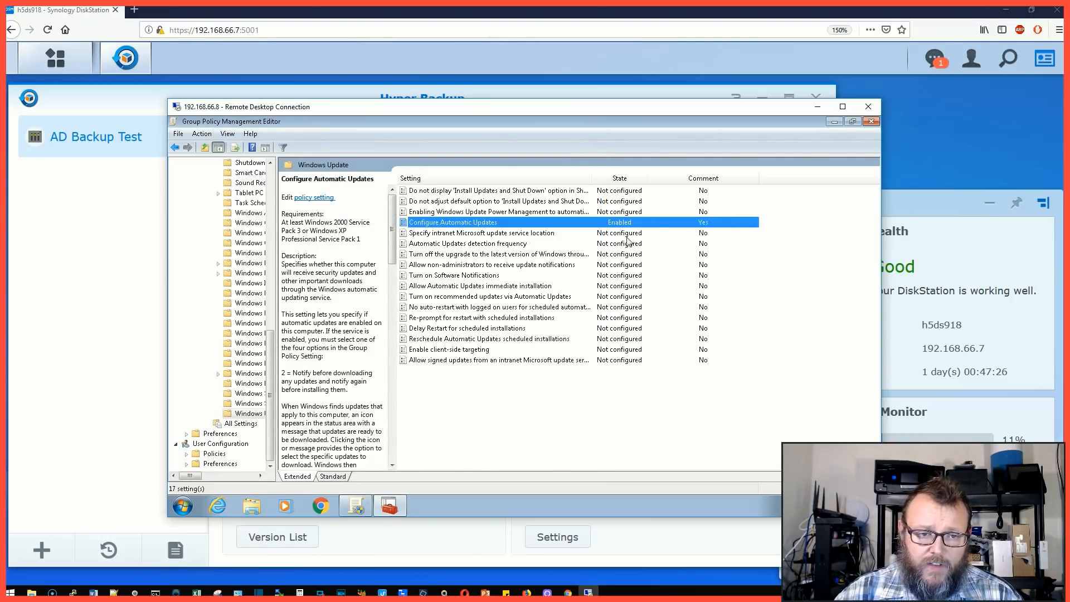
{"action": "left_click", "coordinate": [184, 505]}
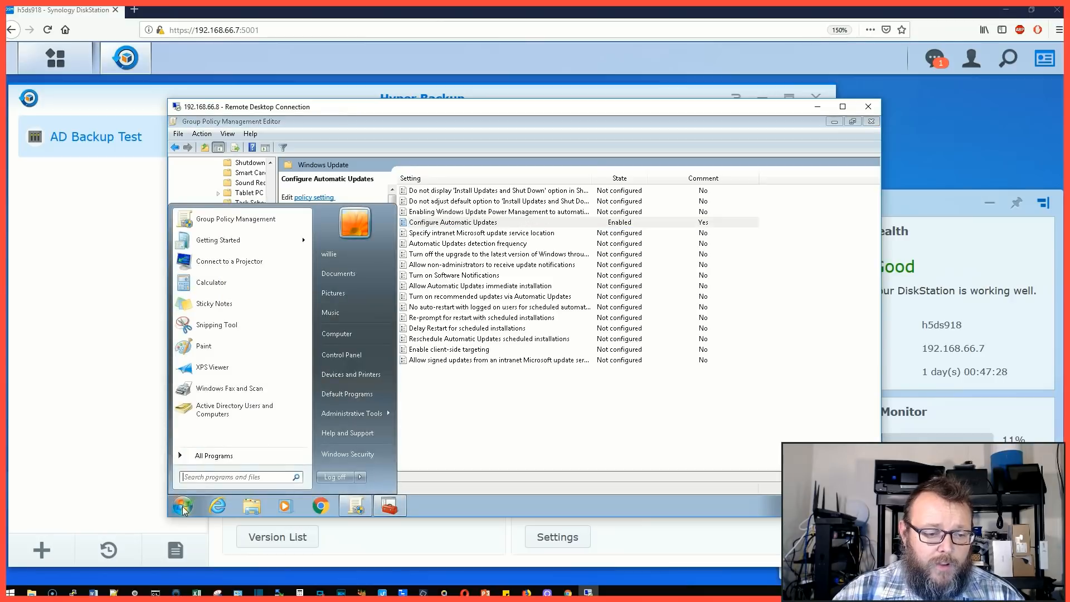
{"action": "type", "text": "cmd"}
Run gpupdate /force in Command Prompt so user and computer policy refresh completes, closing the policy editor.
{"action": "key", "text": "Return"}
{"action": "type", "text": "gpupdate /forc"}
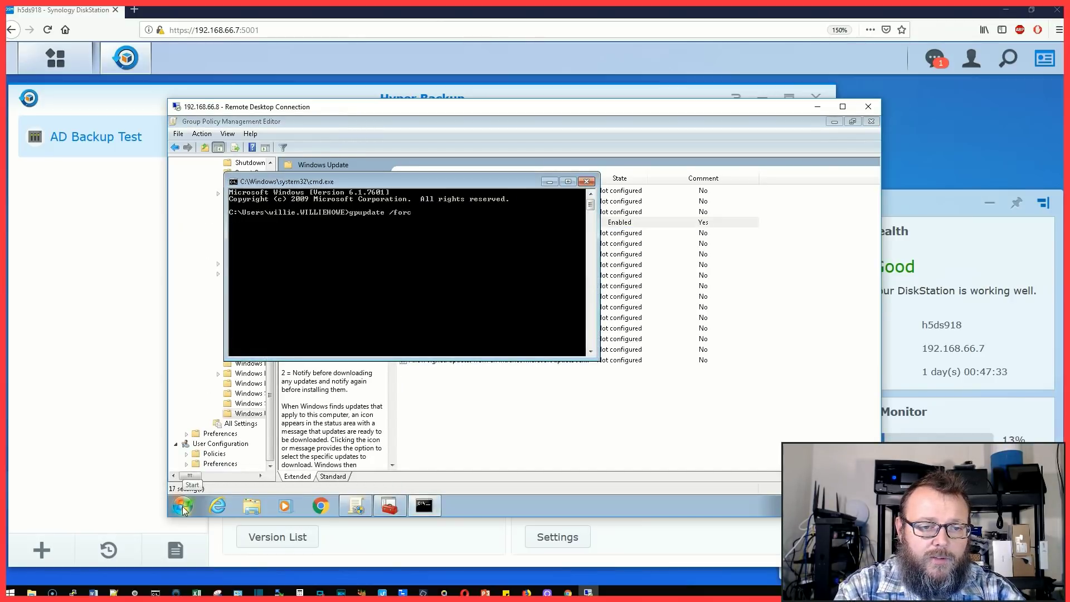
{"action": "type", "text": "e"}
{"action": "key", "text": "Return"}
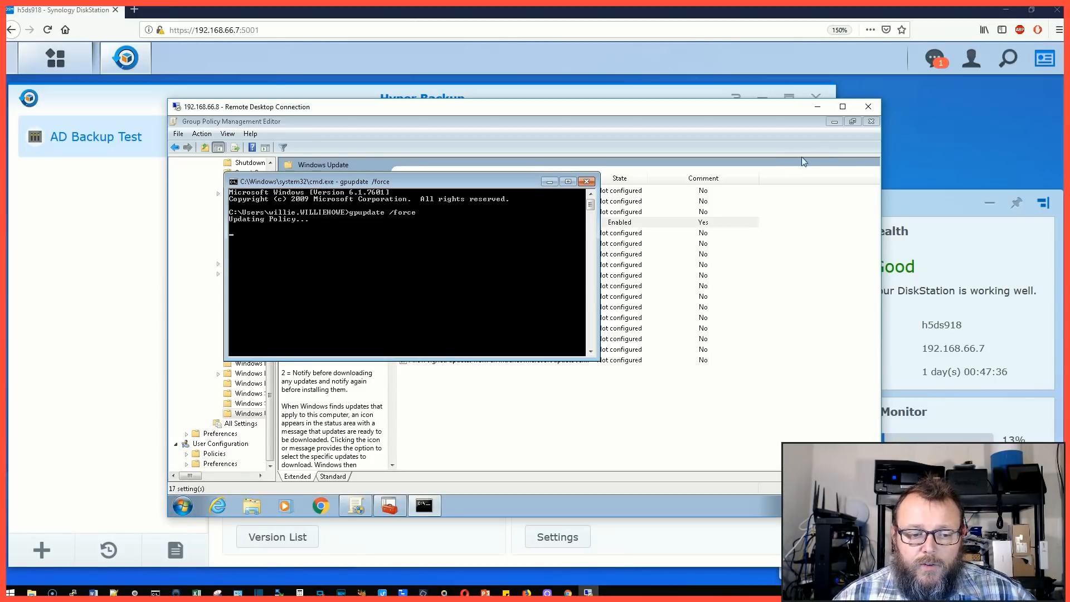
{"action": "left_click", "coordinate": [870, 122]}
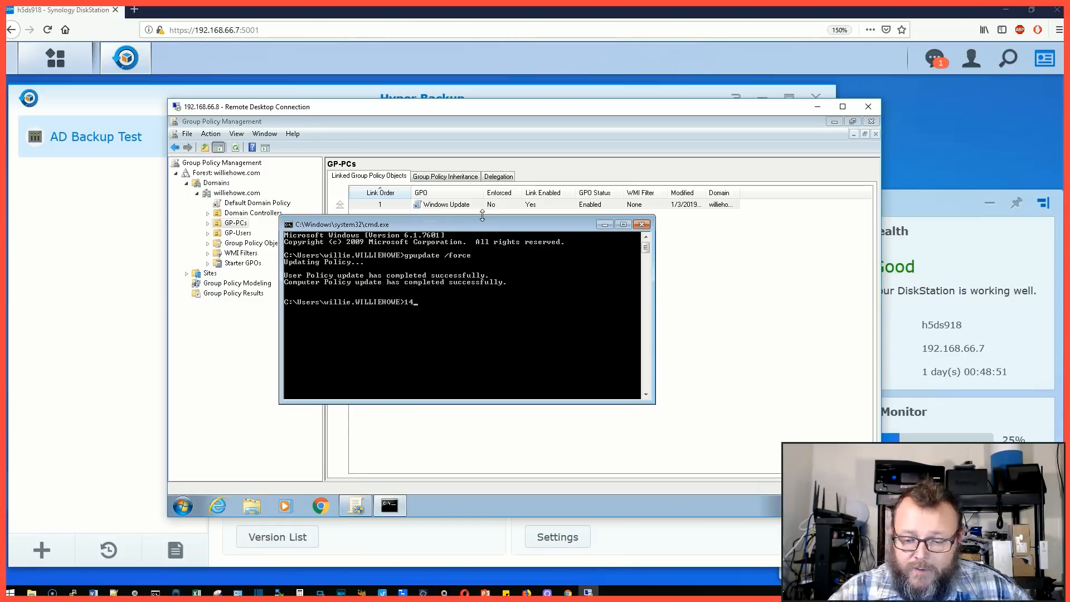
{"action": "key", "text": "BackSpace"}
{"action": "key", "text": "BackSpace"}
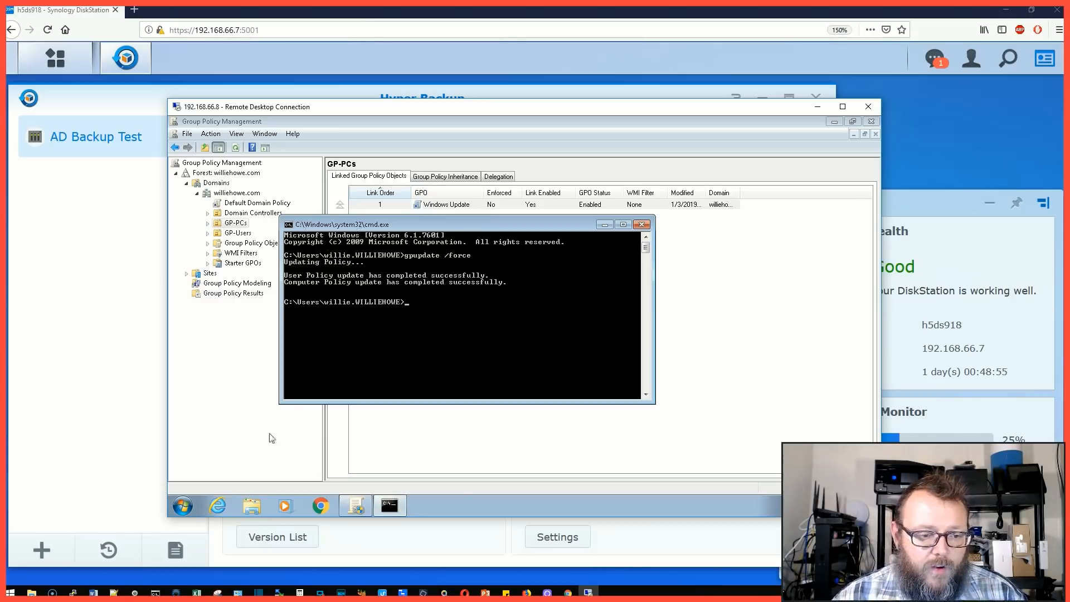
{"action": "left_click", "coordinate": [182, 506]}
{"action": "left_click", "coordinate": [214, 455]}
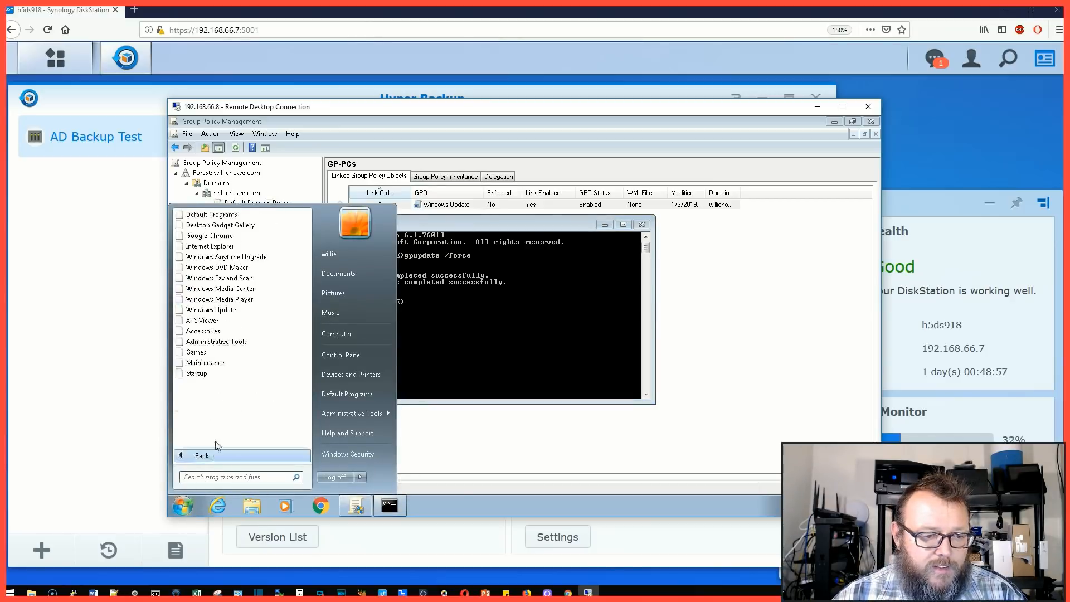
{"action": "left_click", "coordinate": [210, 309]}
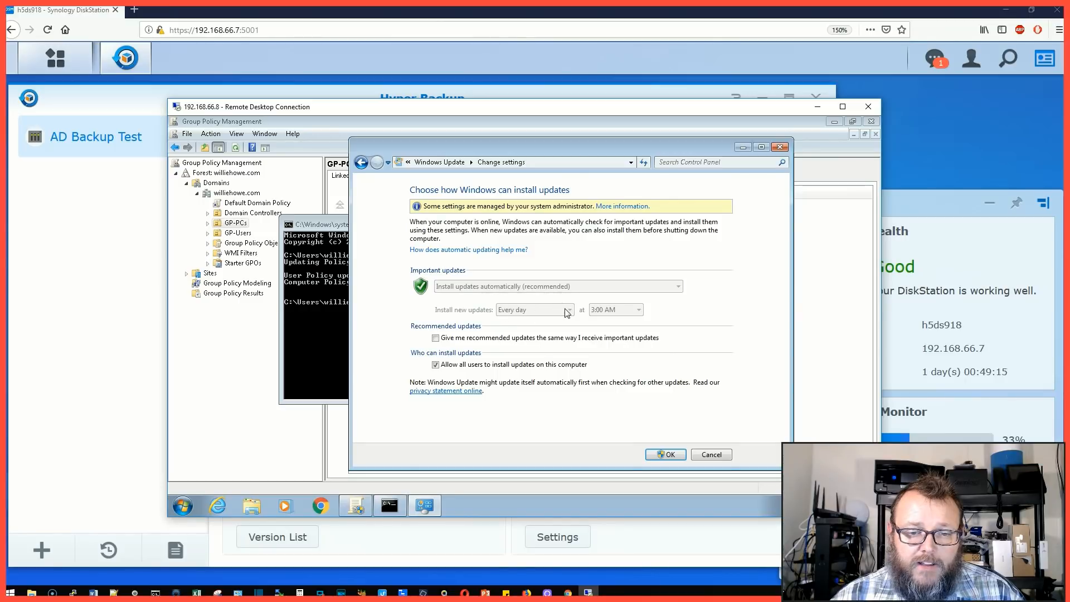
{"action": "left_click", "coordinate": [779, 147]}
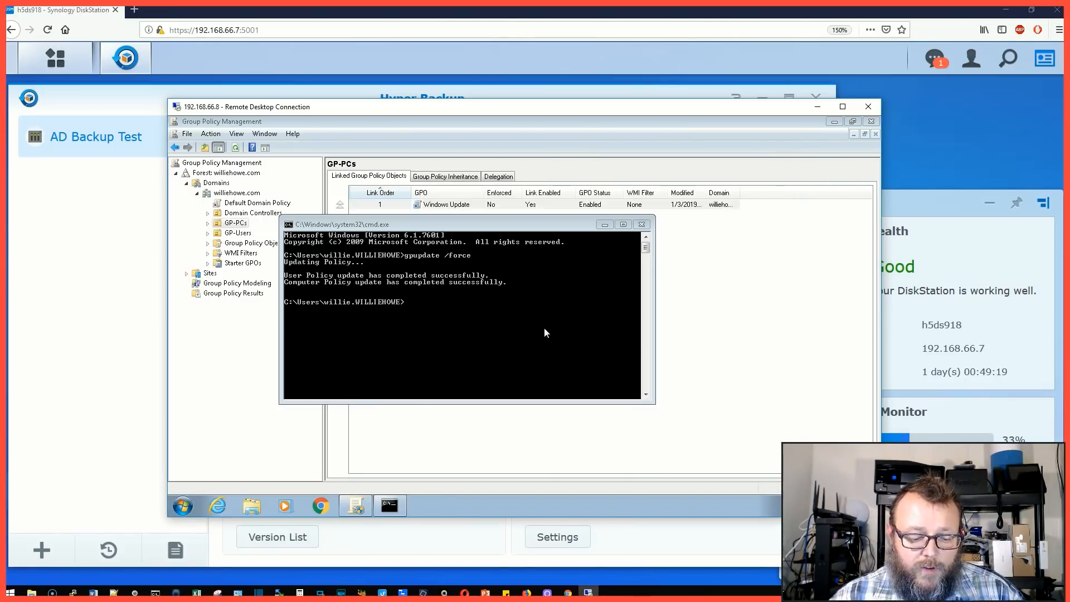